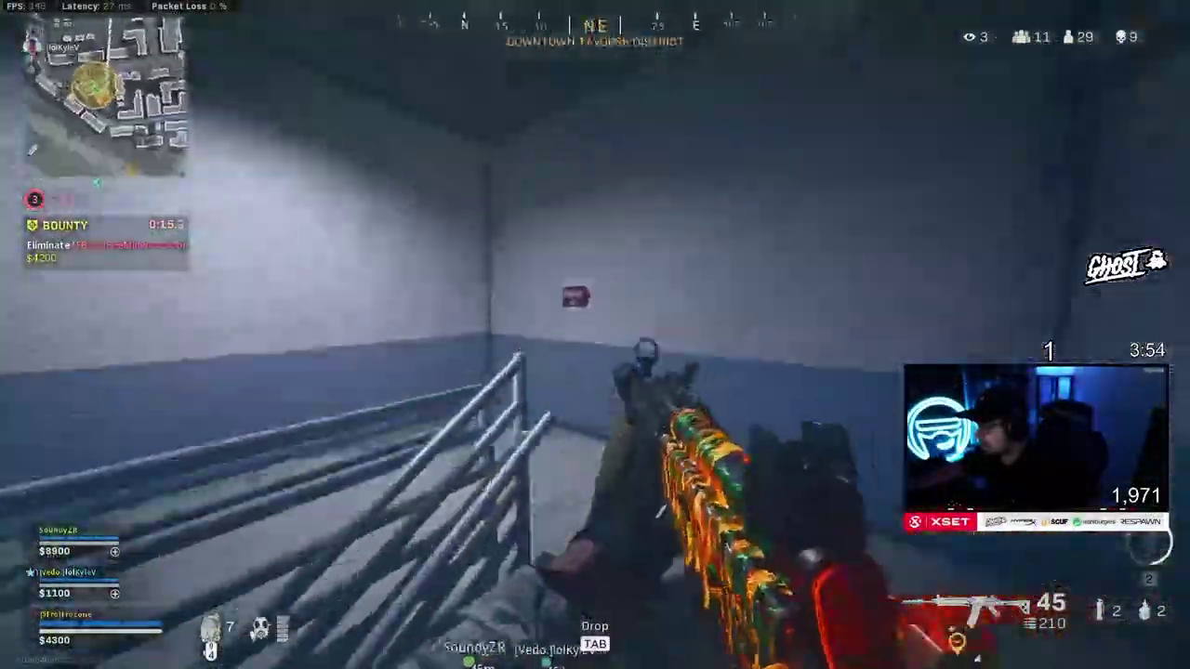
key("w")
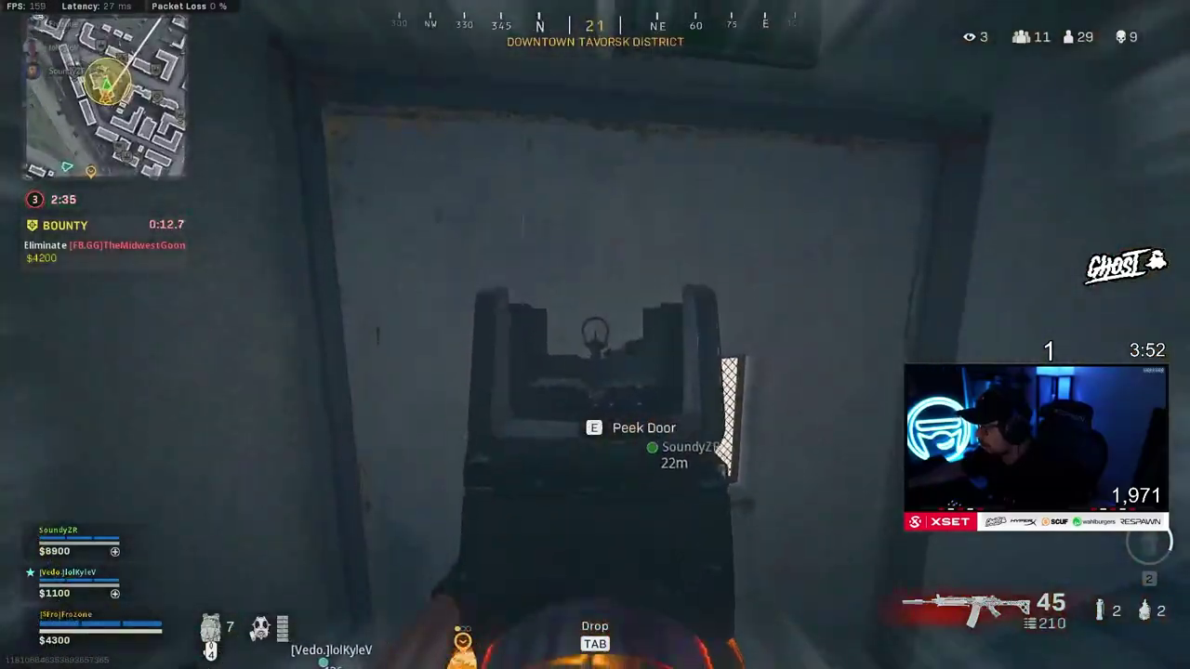
key("e")
right_click(595, 334)
left_click(595, 335)
left_click(595, 335)
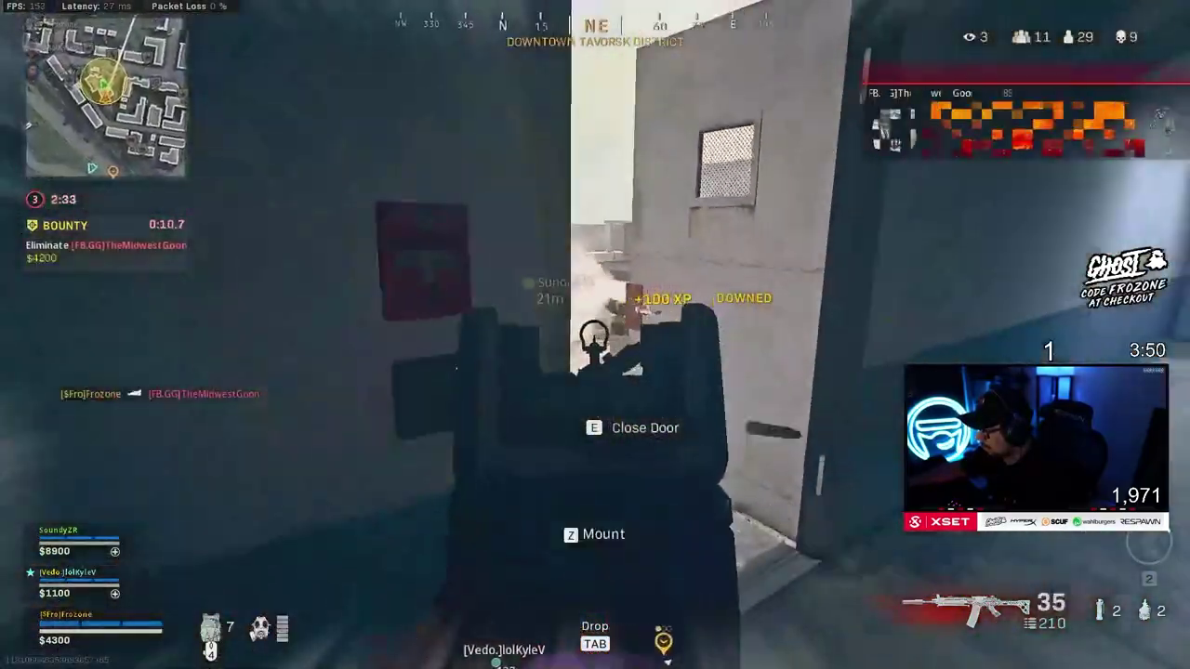
left_click(595, 335)
left_click(595, 334)
key("w")
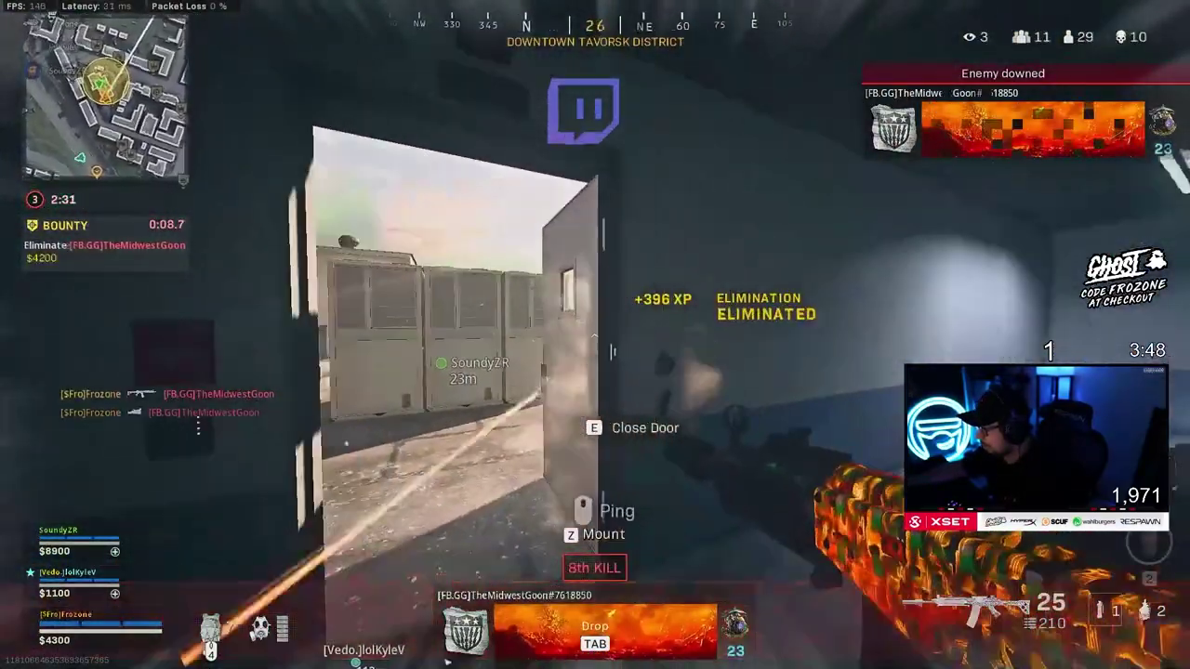
key("q")
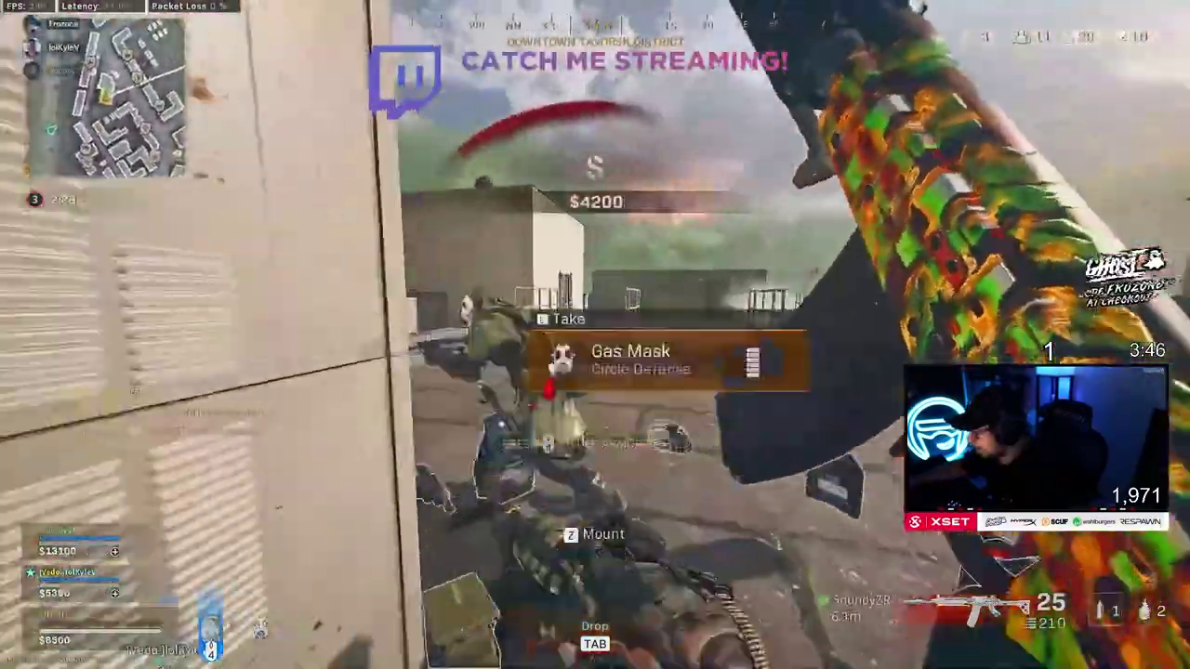
left_click(595, 334)
right_click(595, 334)
left_click(595, 335)
left_click(594, 334)
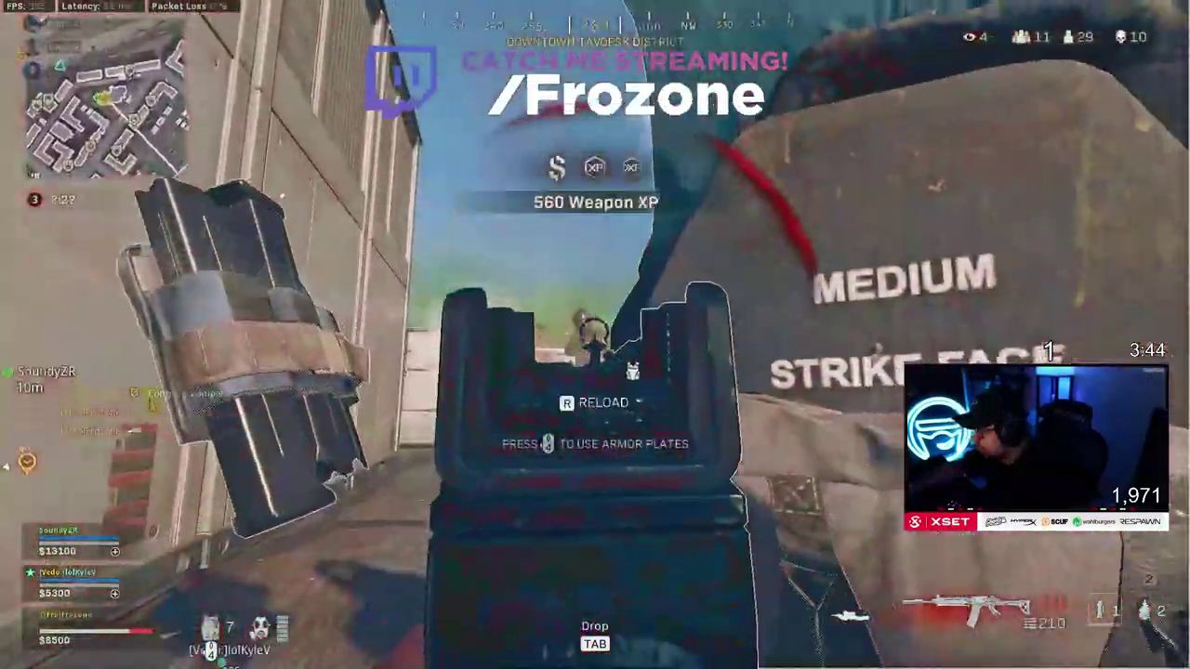
left_click(595, 335)
key("1")
left_click(595, 334)
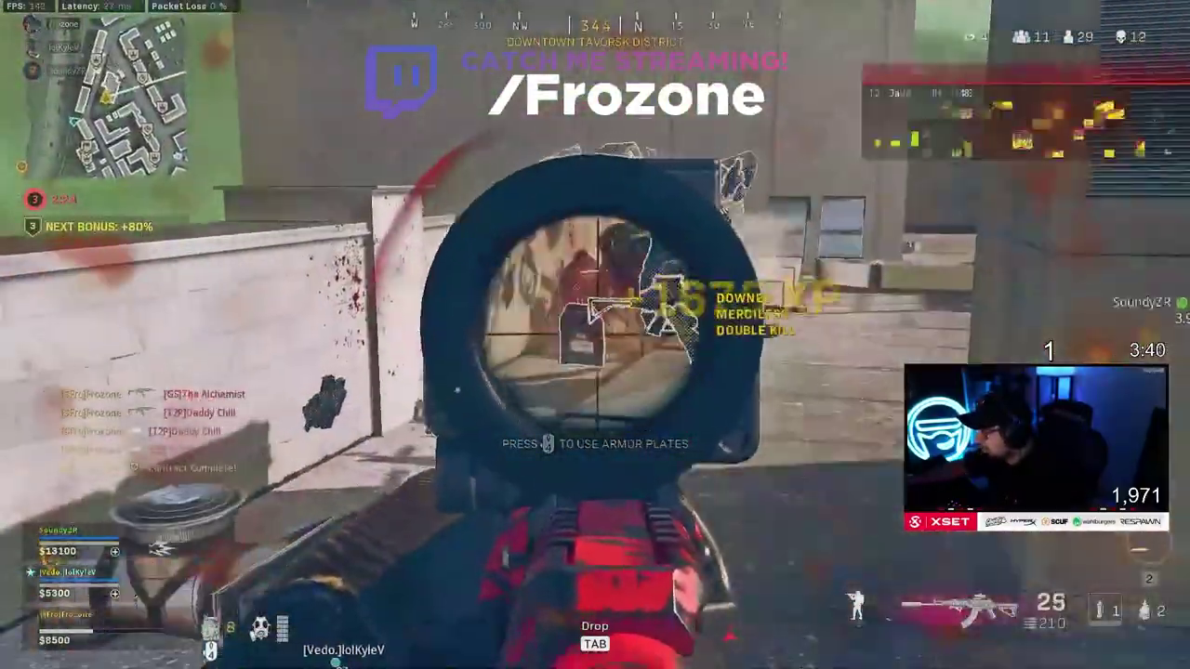
left_click(595, 334)
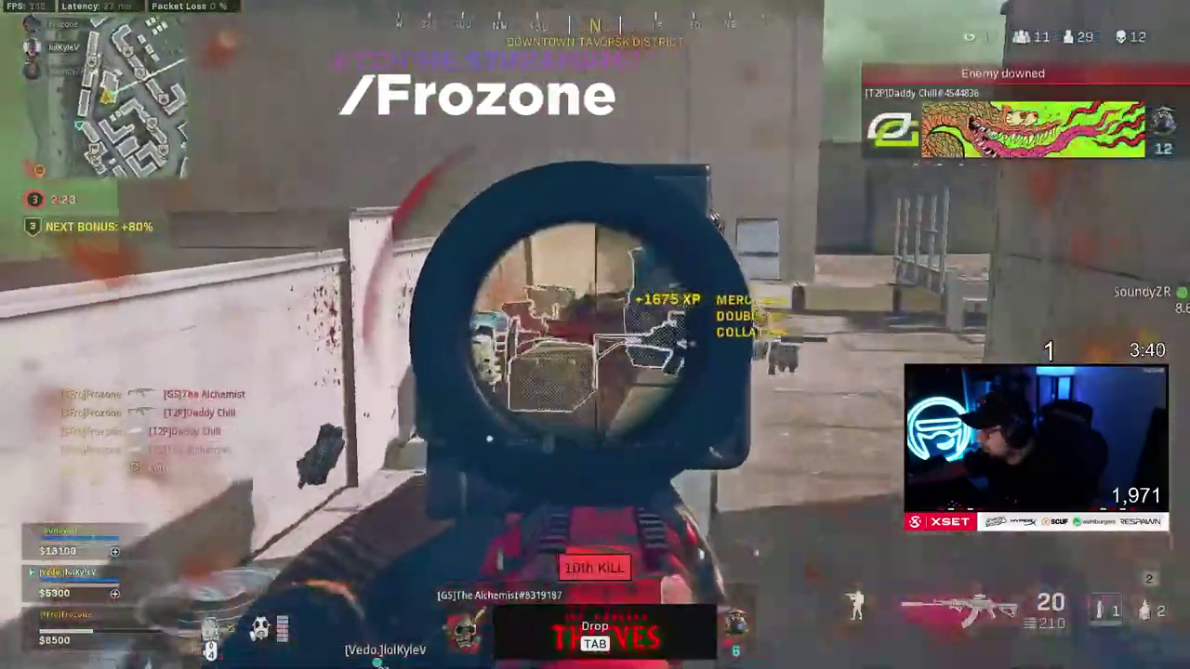
key("4")
key("w")
key("w")
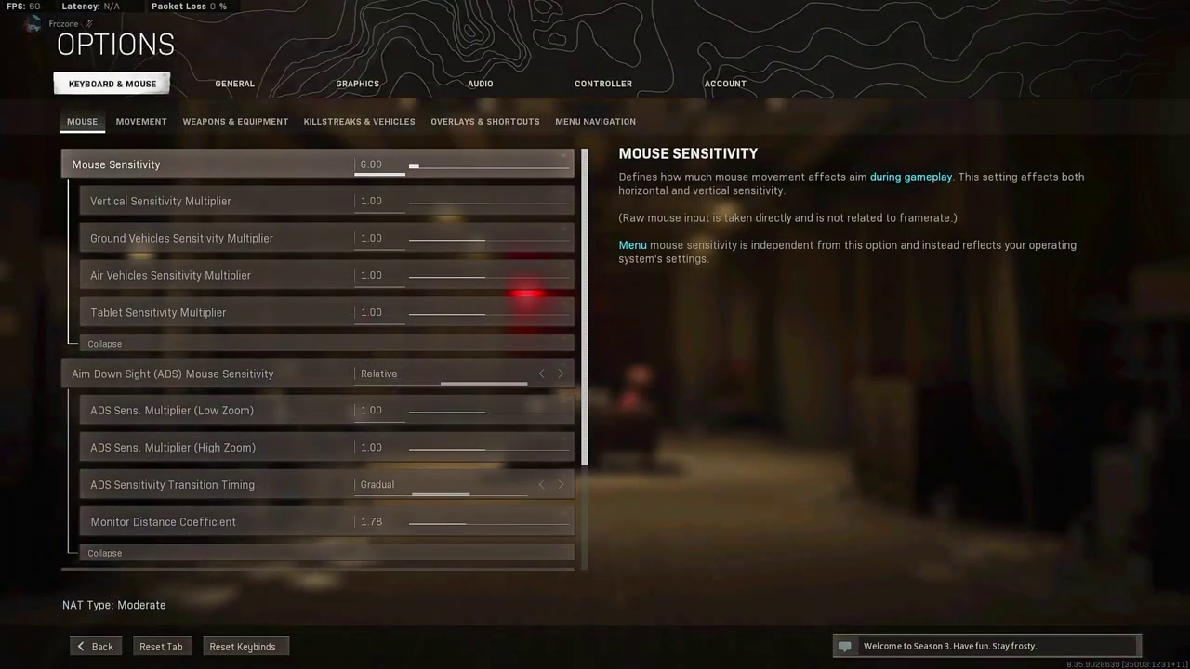
Step: Examine the mouse settings, from sensitivity multipliers and monitor distance coefficient to acceleration and smoothing, collapsing both advanced groups
left_click(160, 201)
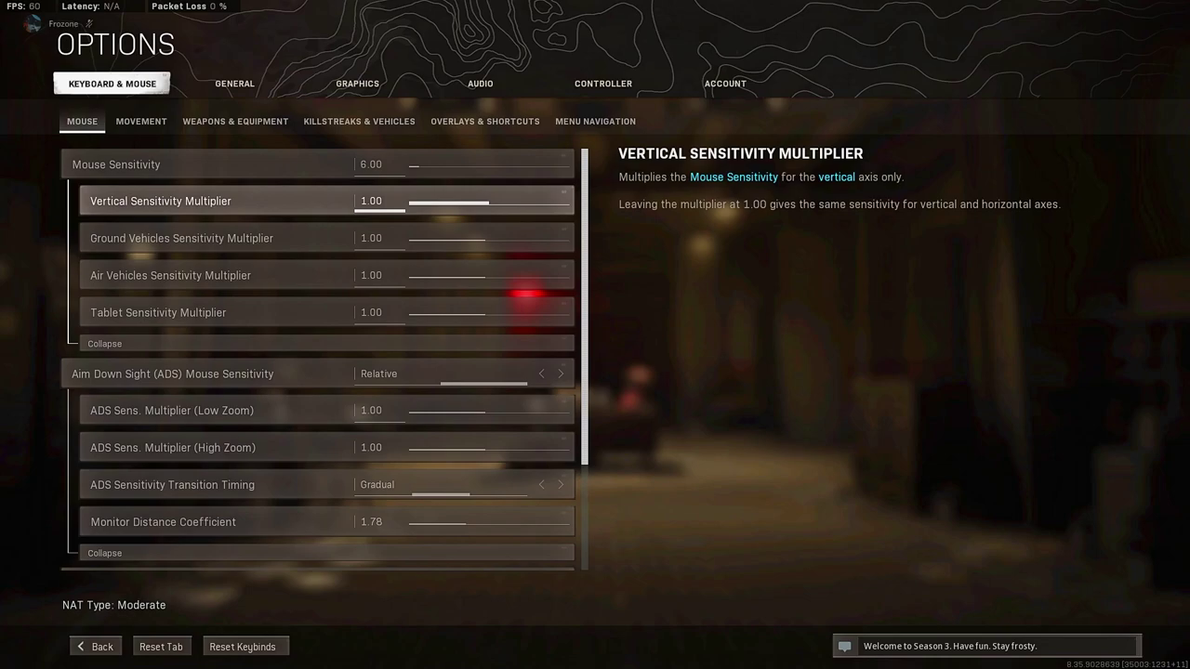
left_click(116, 165)
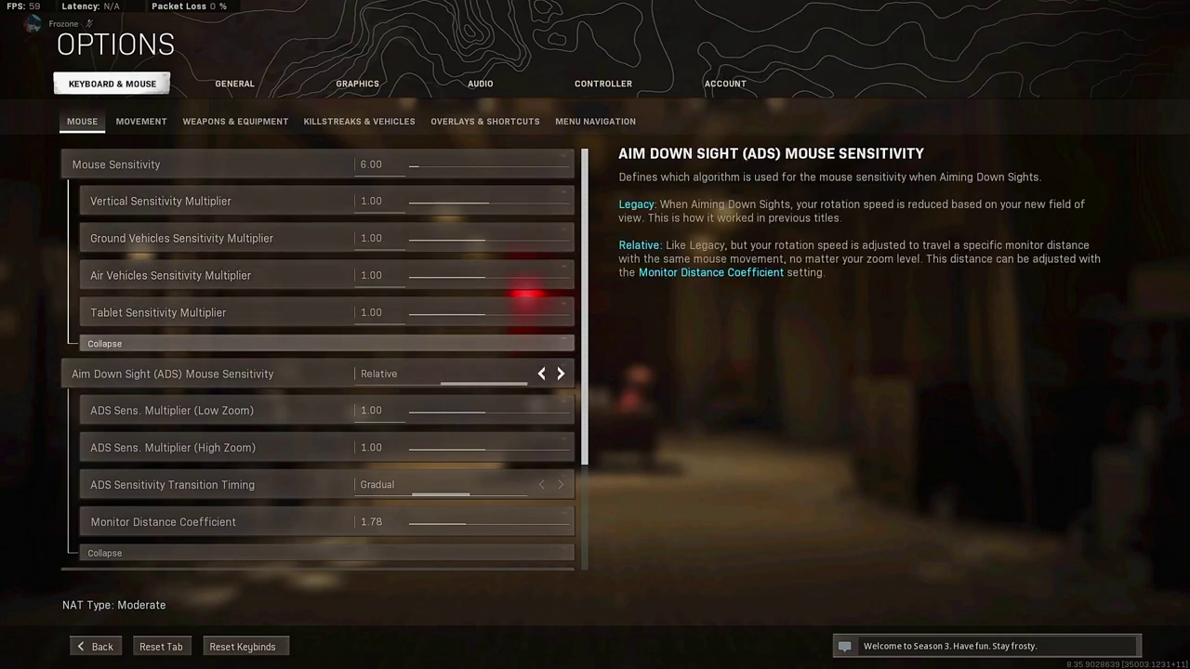
left_click(104, 343)
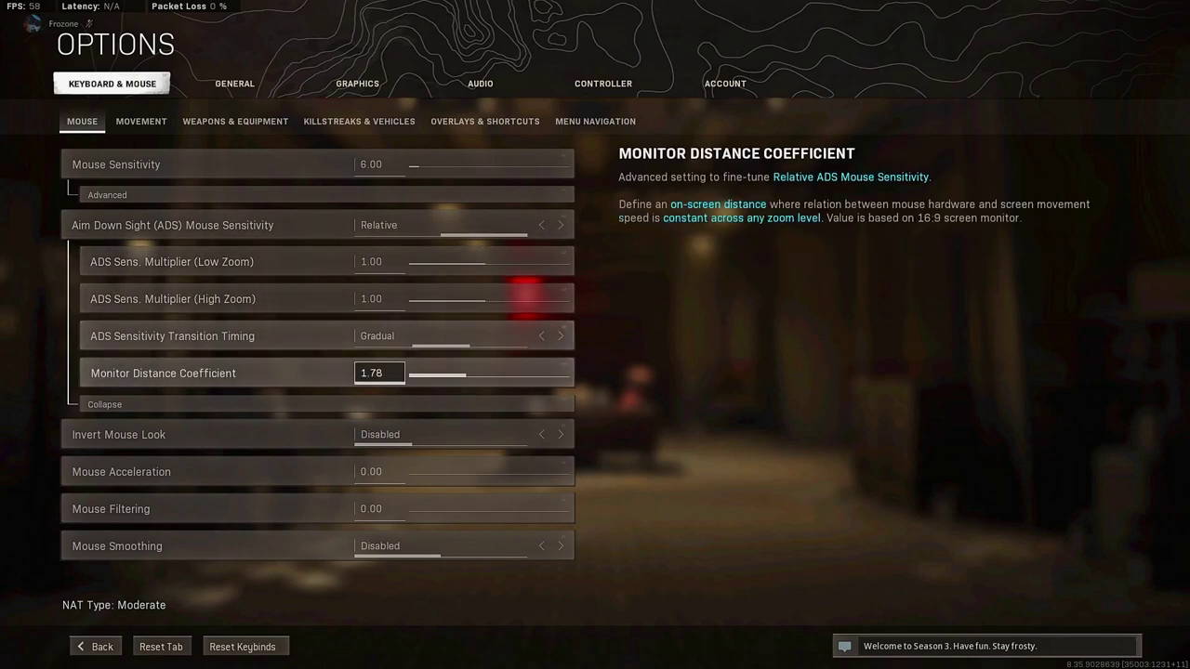
left_click(379, 373)
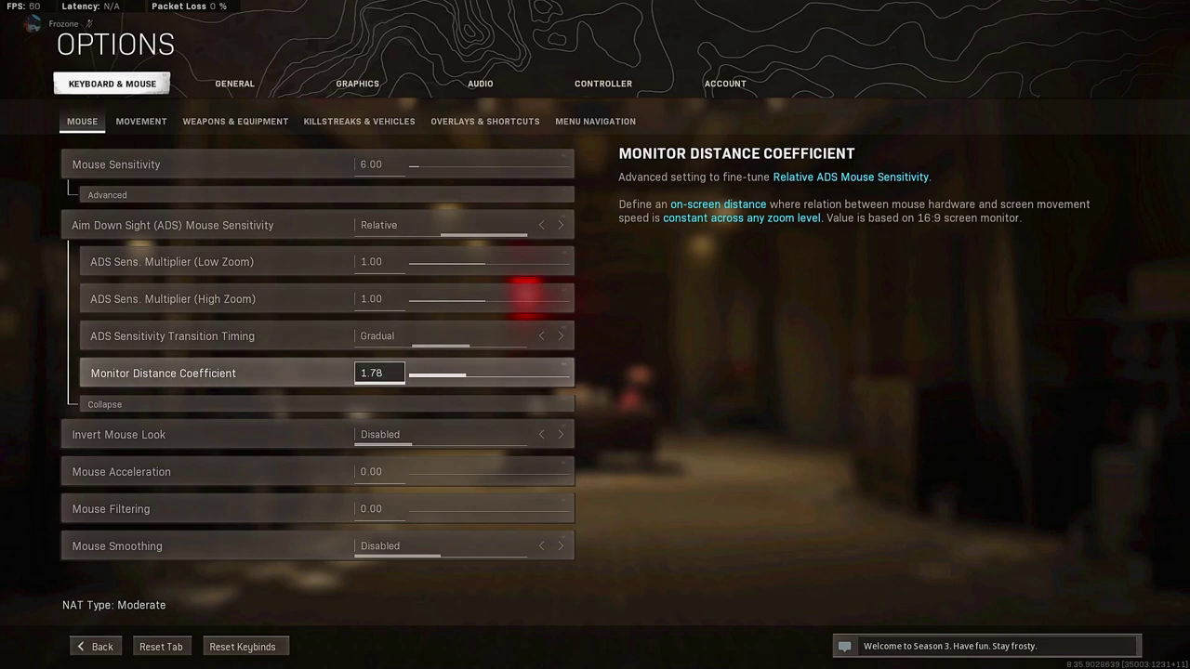
left_click_drag(384, 374, 370, 375)
left_click(372, 404)
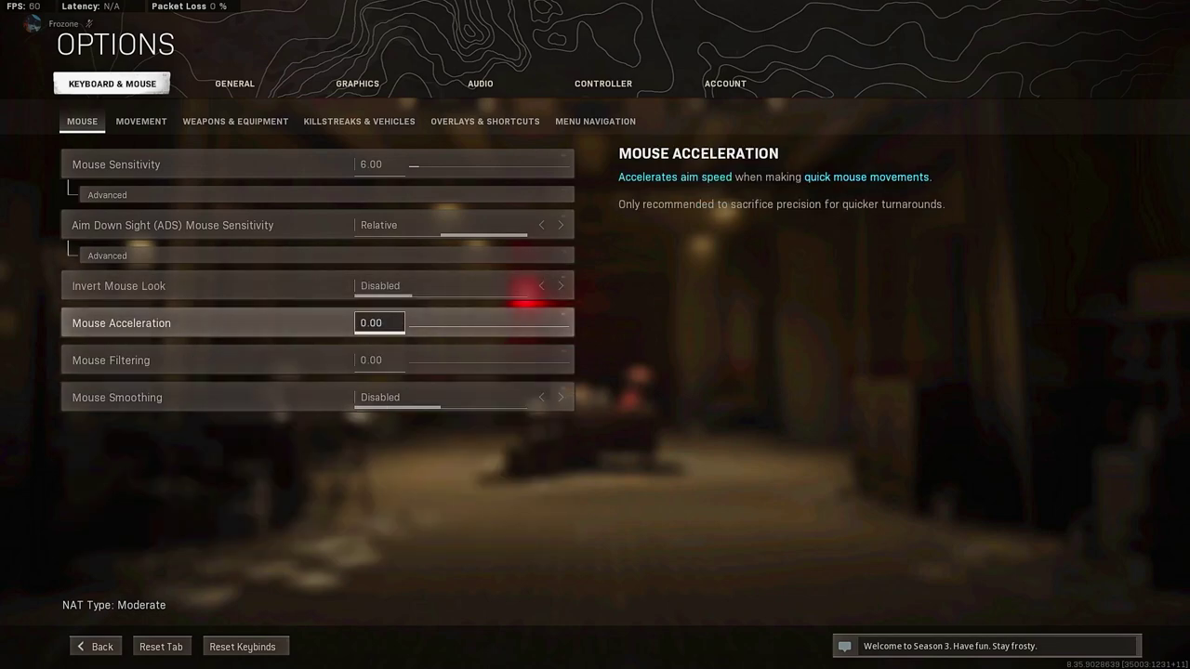
key("Down")
key("Down")
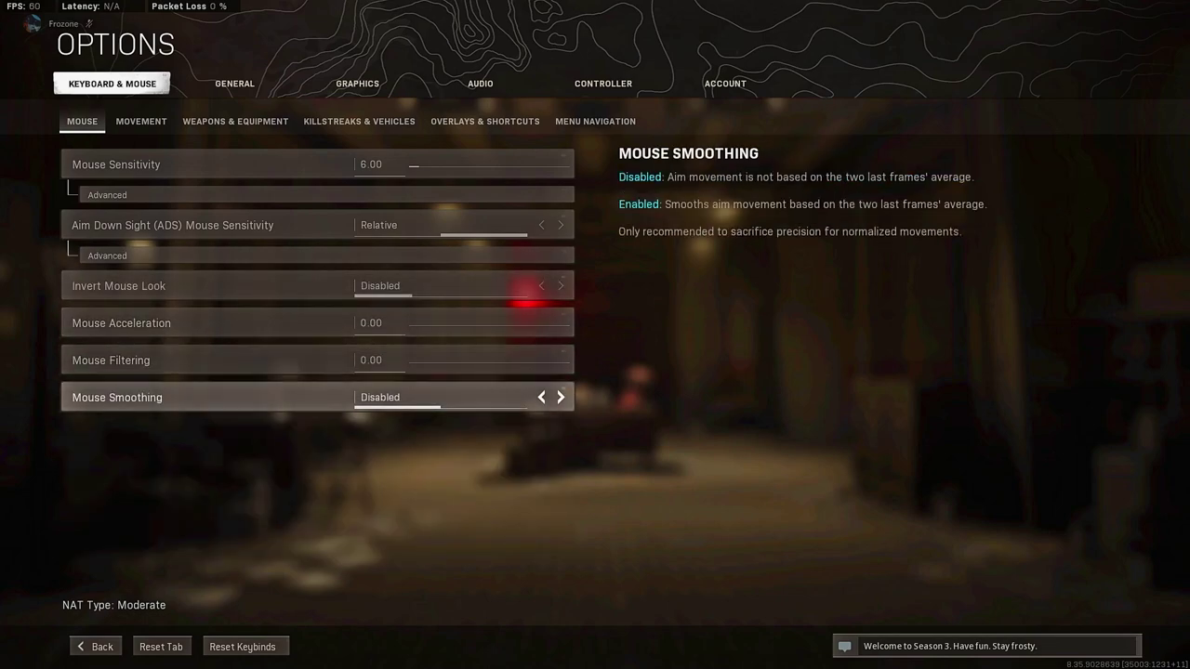
Step: Set the display mode to Fullscreen in the graphics settings and apply the change
left_click(141, 122)
left_click(234, 83)
left_click(358, 83)
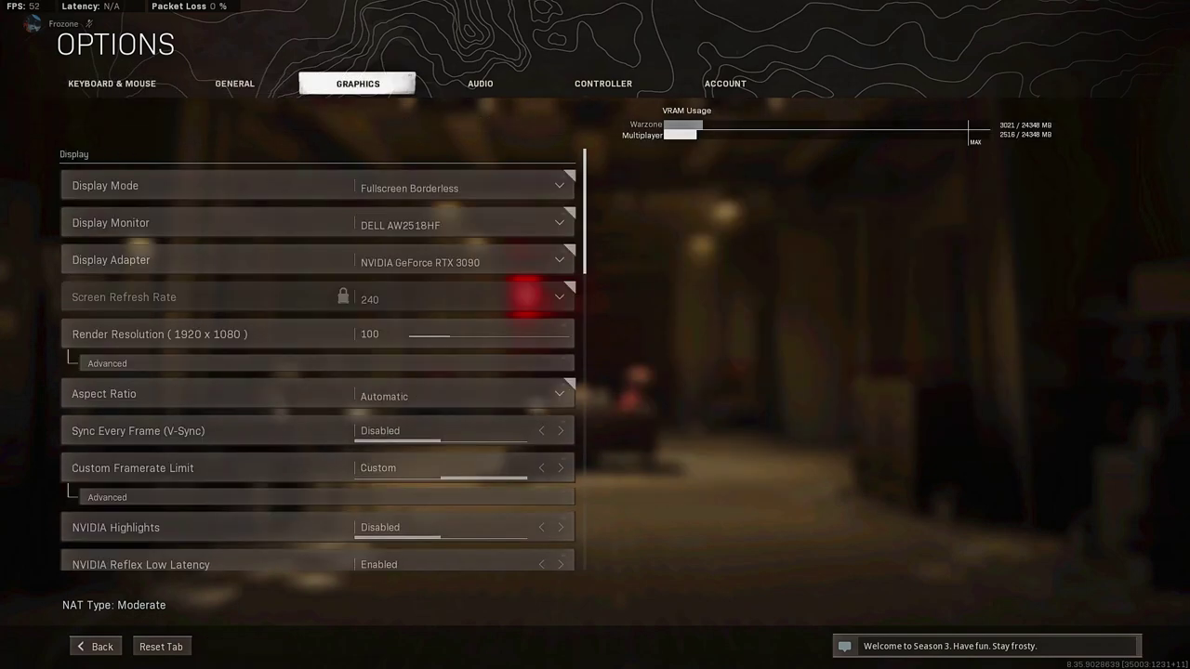
left_click(462, 188)
left_click(446, 241)
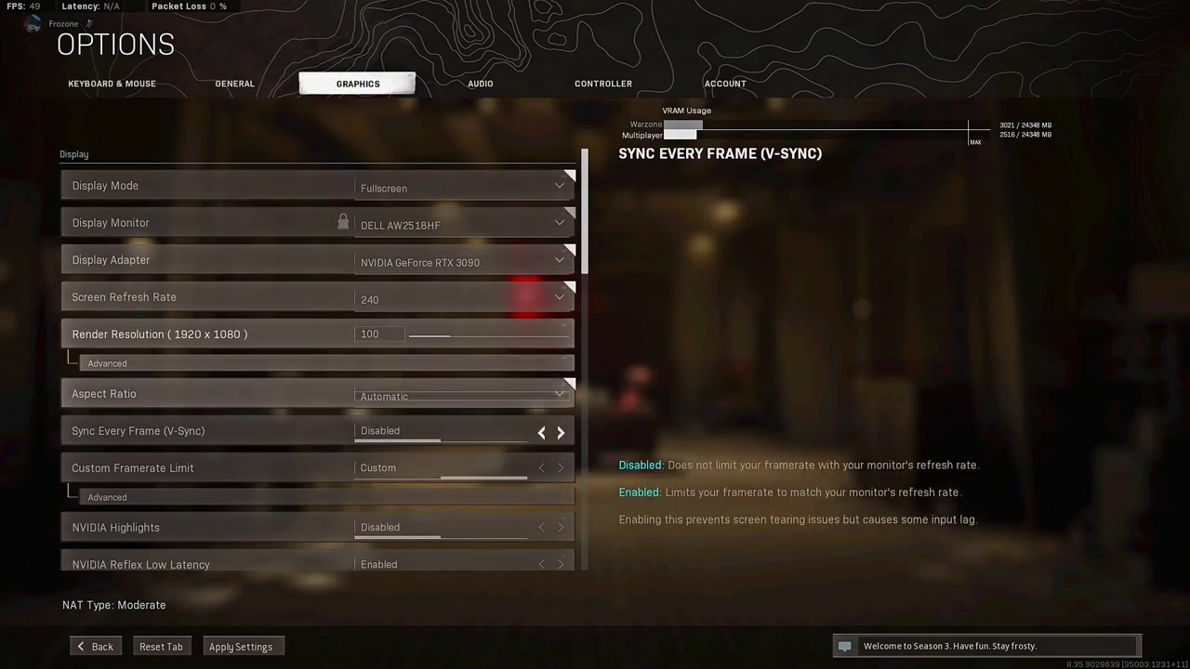
left_click(241, 647)
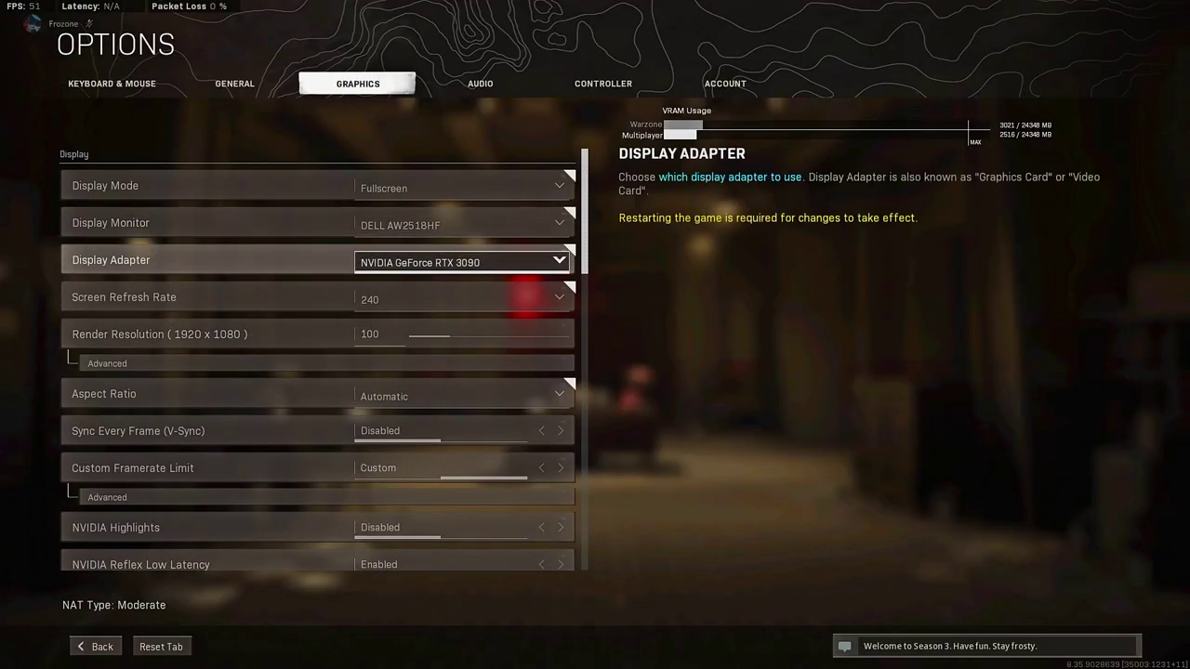
Step: Examine the display settings for screen refresh rate, aspect ratio, V-Sync, custom framerate limit and NVIDIA Highlights
scroll(316, 274, "down", 2)
left_click(223, 238)
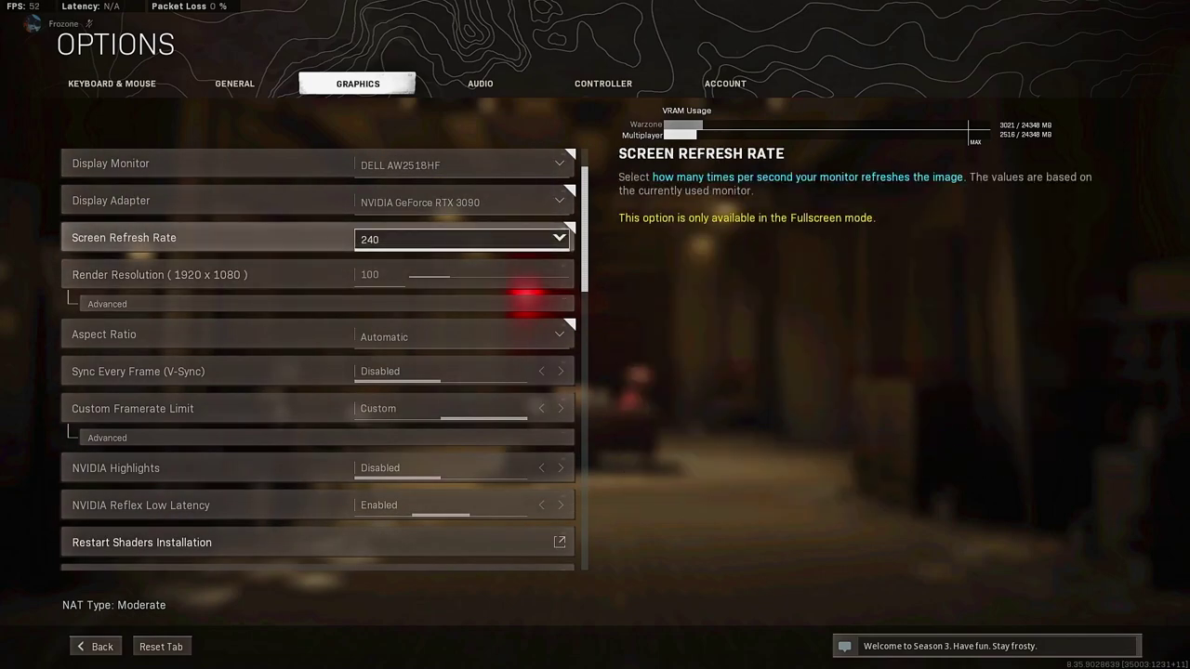
scroll(317, 363, "down", 1)
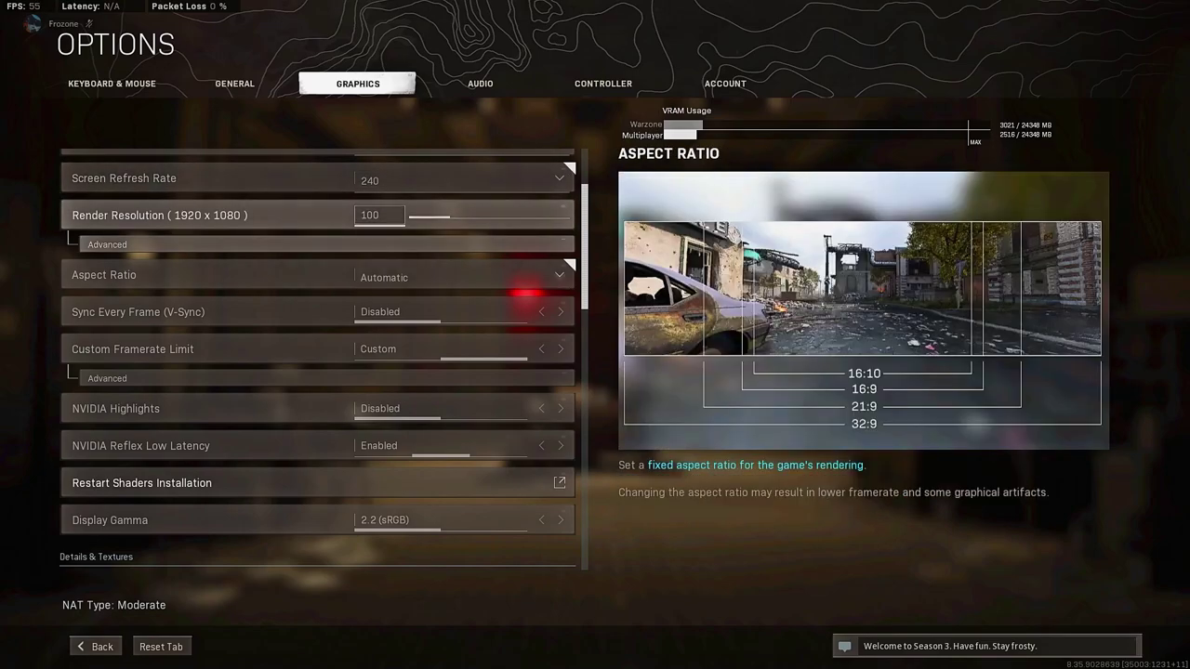
left_click(223, 275)
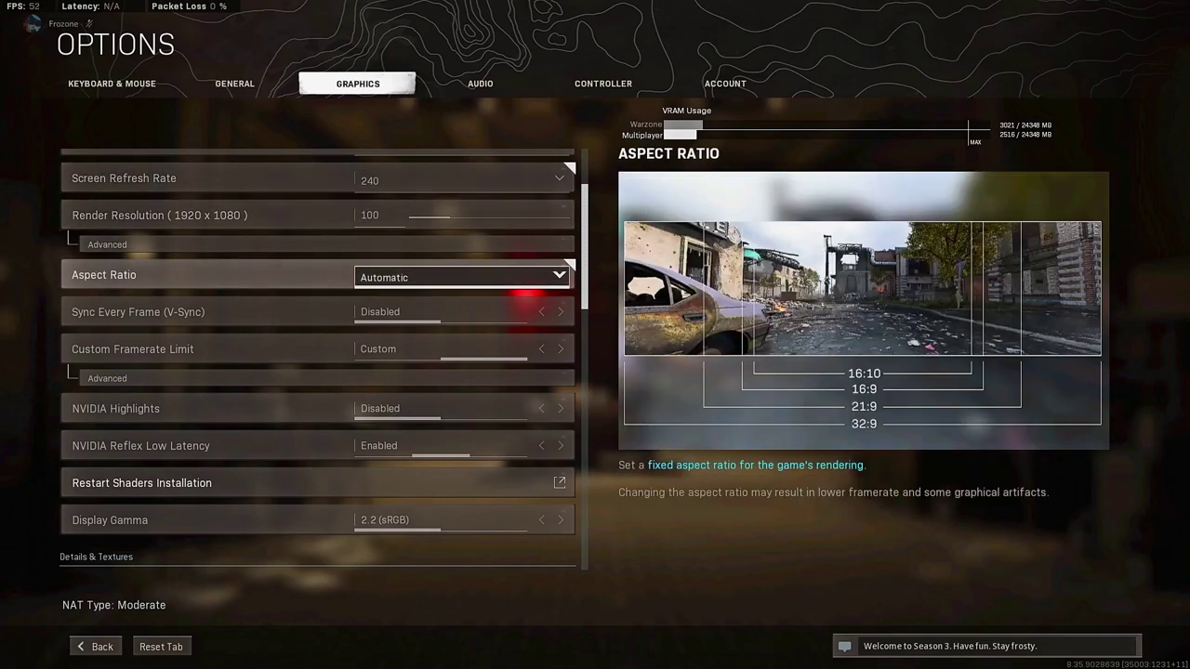
scroll(528, 307, "up", 1)
scroll(528, 306, "down", 2)
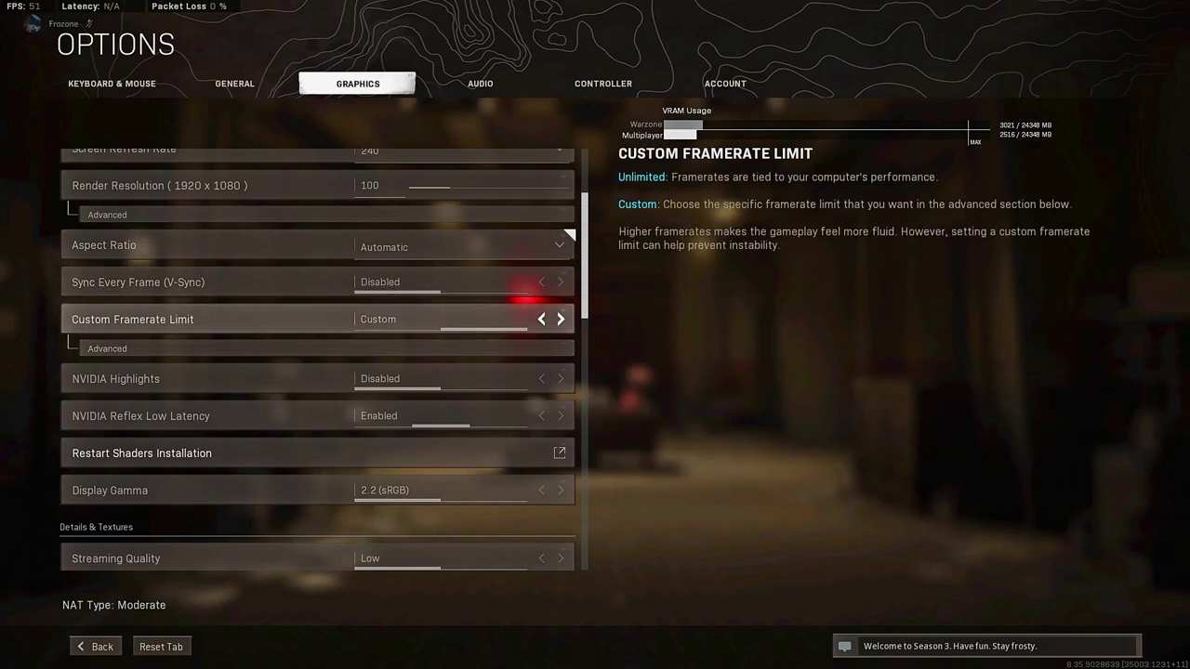
scroll(526, 300, "down", 2)
scroll(526, 303, "down", 1)
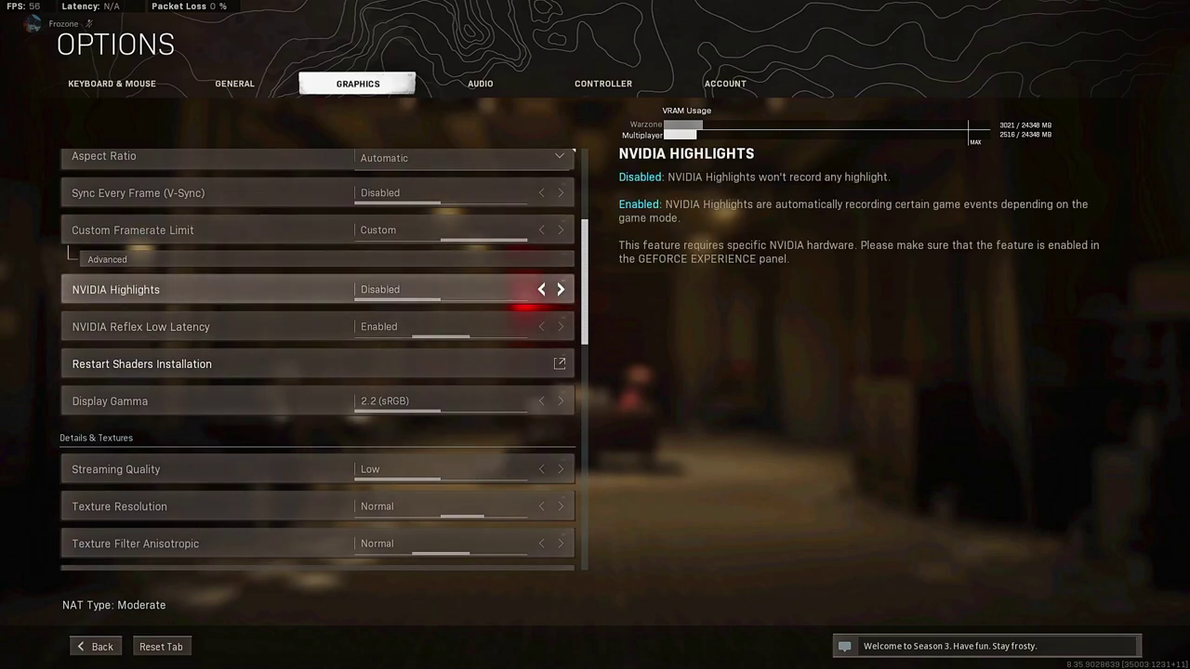
Step: Skim the Details & Textures and Shadow & Lighting settings, and check the display adapter choice
scroll(525, 299, "down", 6)
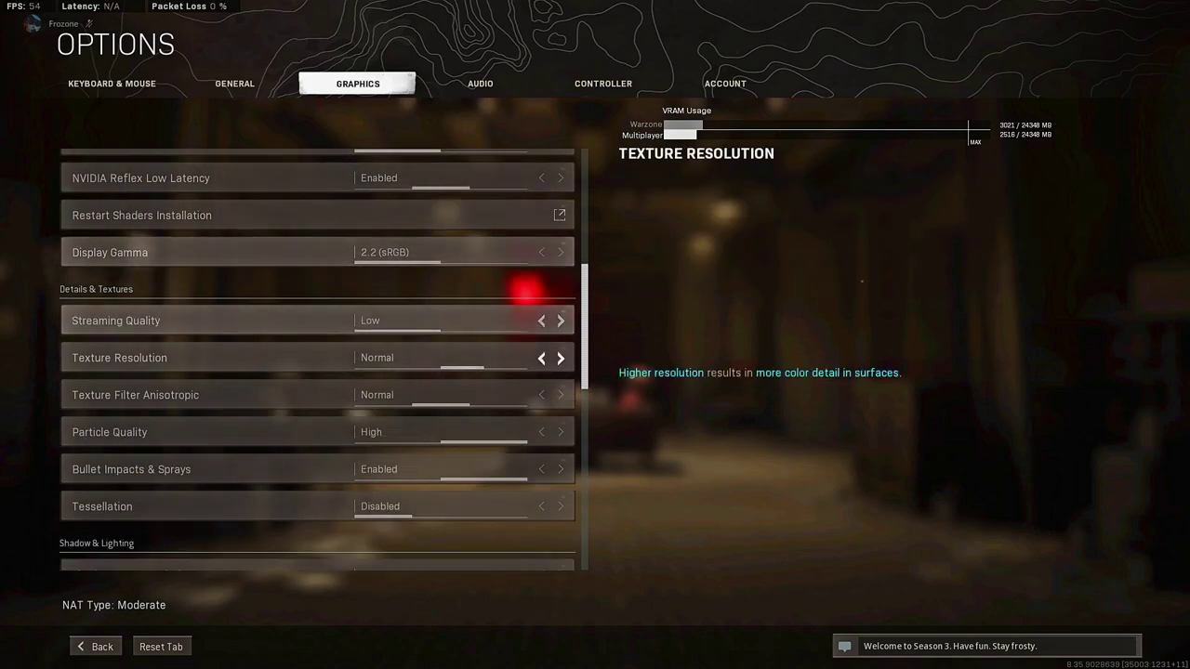
scroll(526, 288, "up", 2)
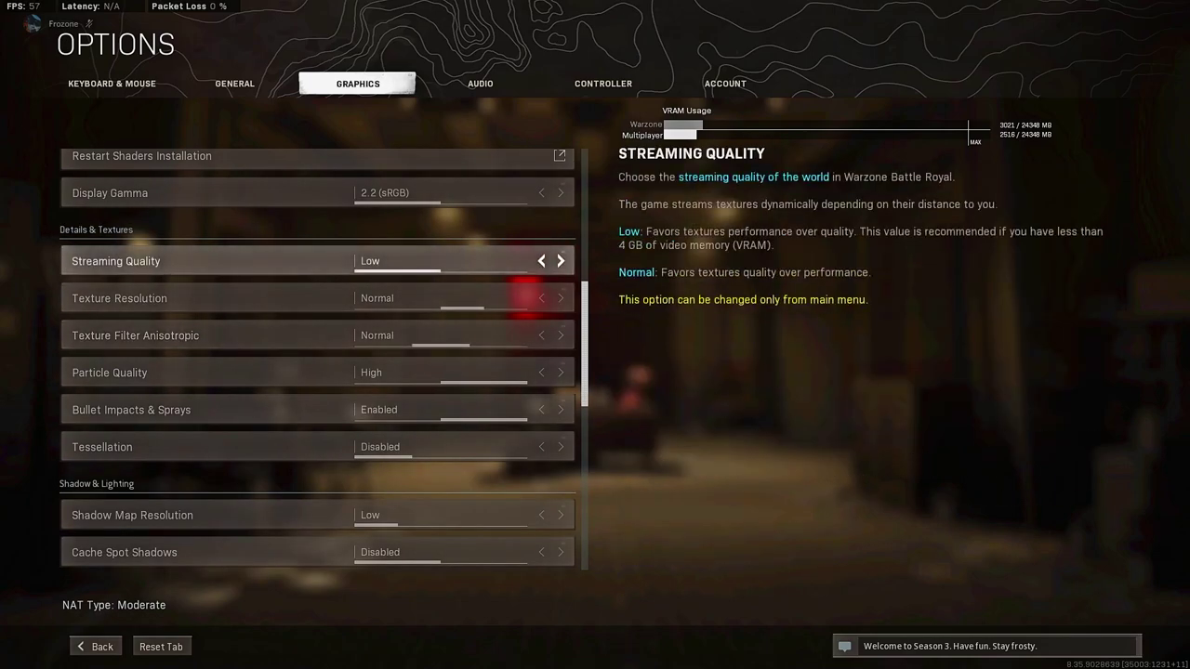
scroll(526, 298, "down", 5)
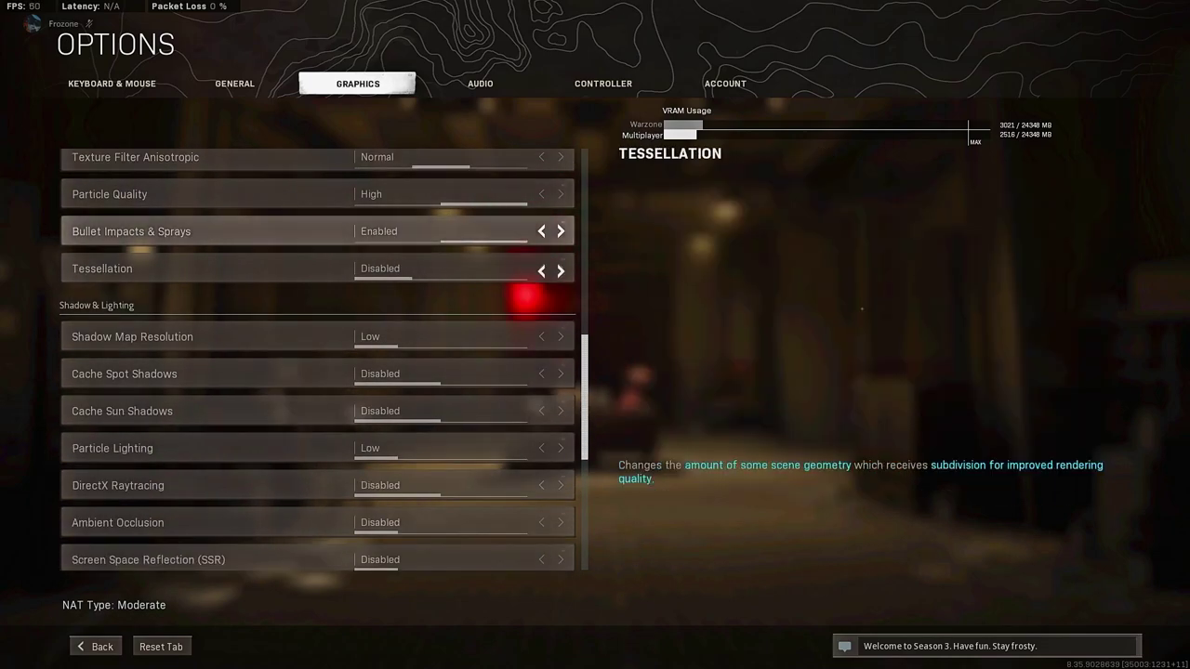
scroll(526, 297, "up", 4)
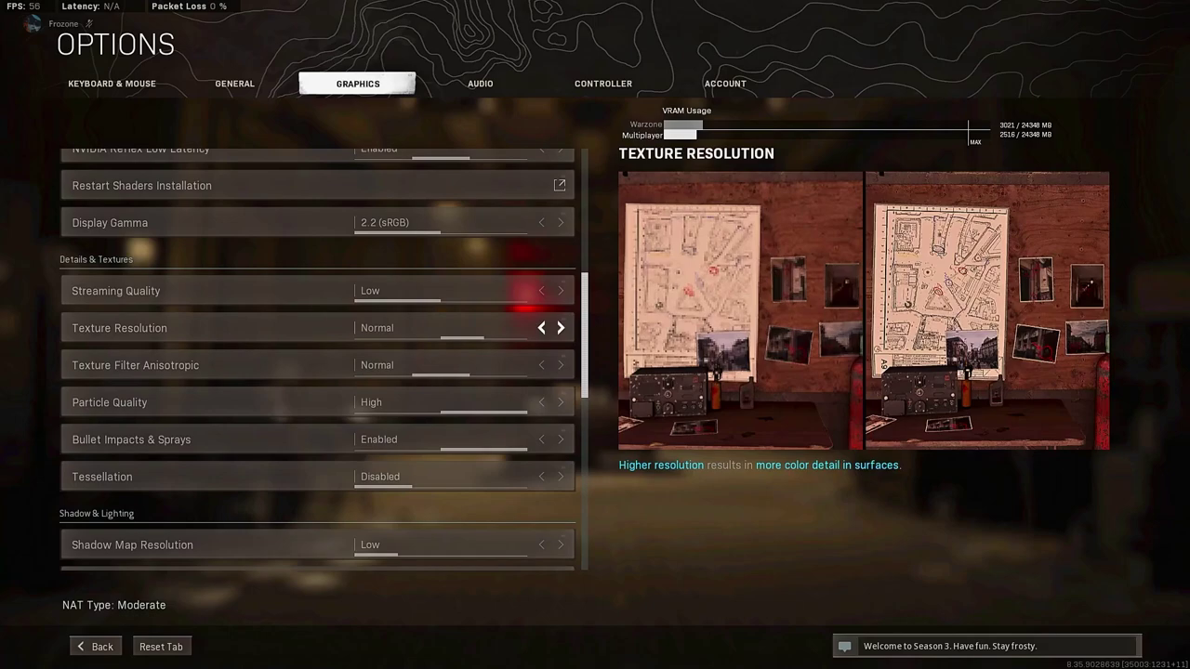
scroll(318, 358, "up", 10)
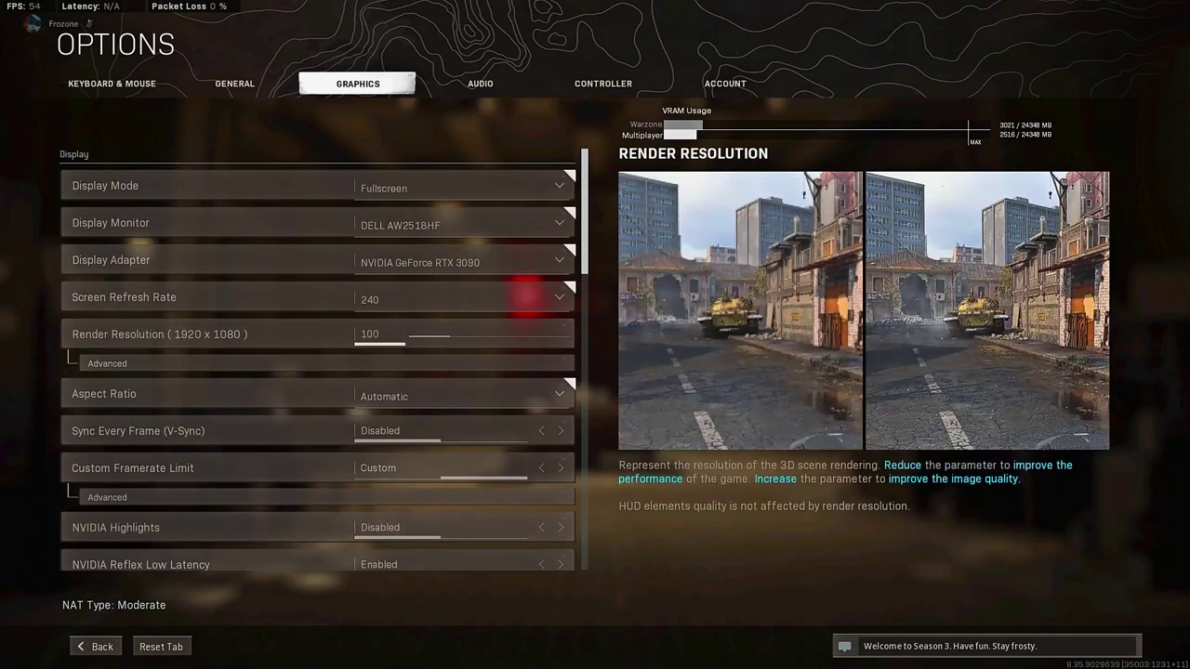
left_click(462, 262)
left_click(462, 262)
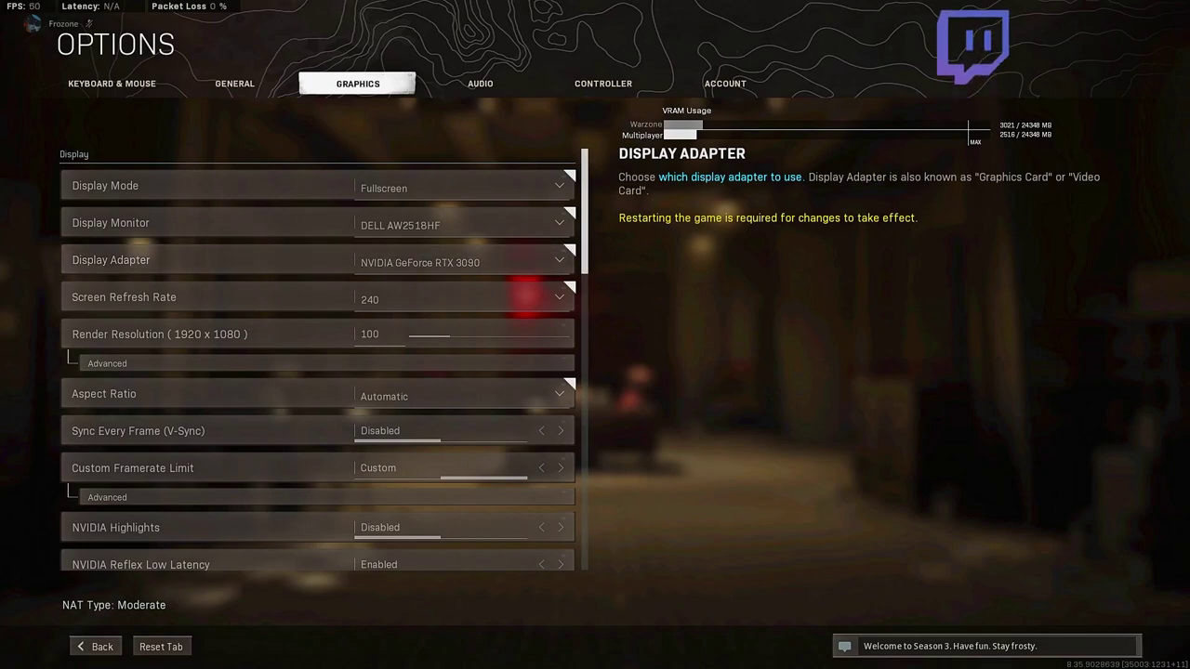
scroll(318, 358, "down", 5)
scroll(318, 357, "up", 5)
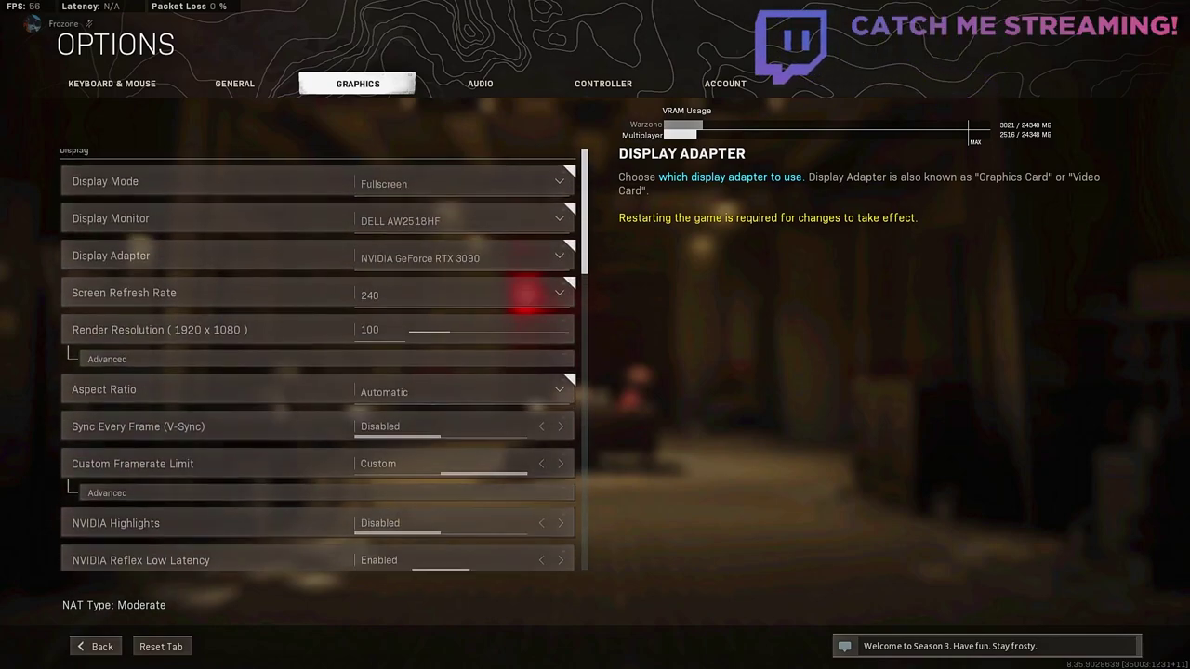
Step: Examine the Details & Textures options for streaming quality, texture resolution, anisotropic filtering, particle quality, bullet impacts and tessellation
scroll(318, 358, "down", 3)
scroll(318, 357, "down", 5)
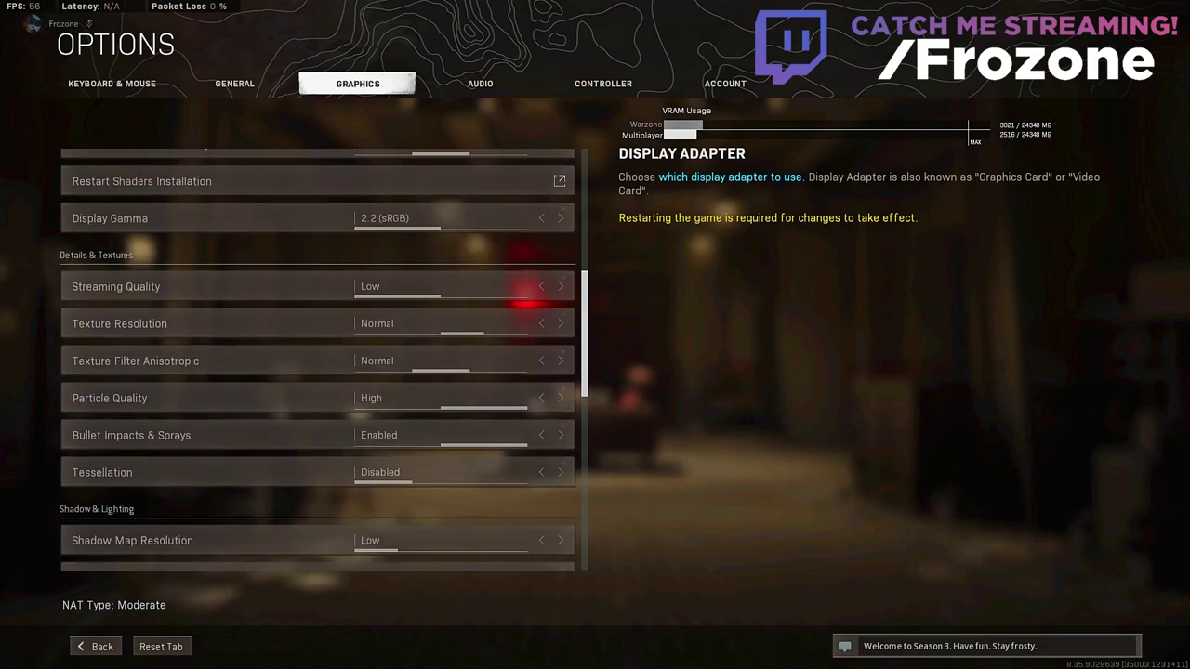
left_click_drag(585, 341, 584, 347)
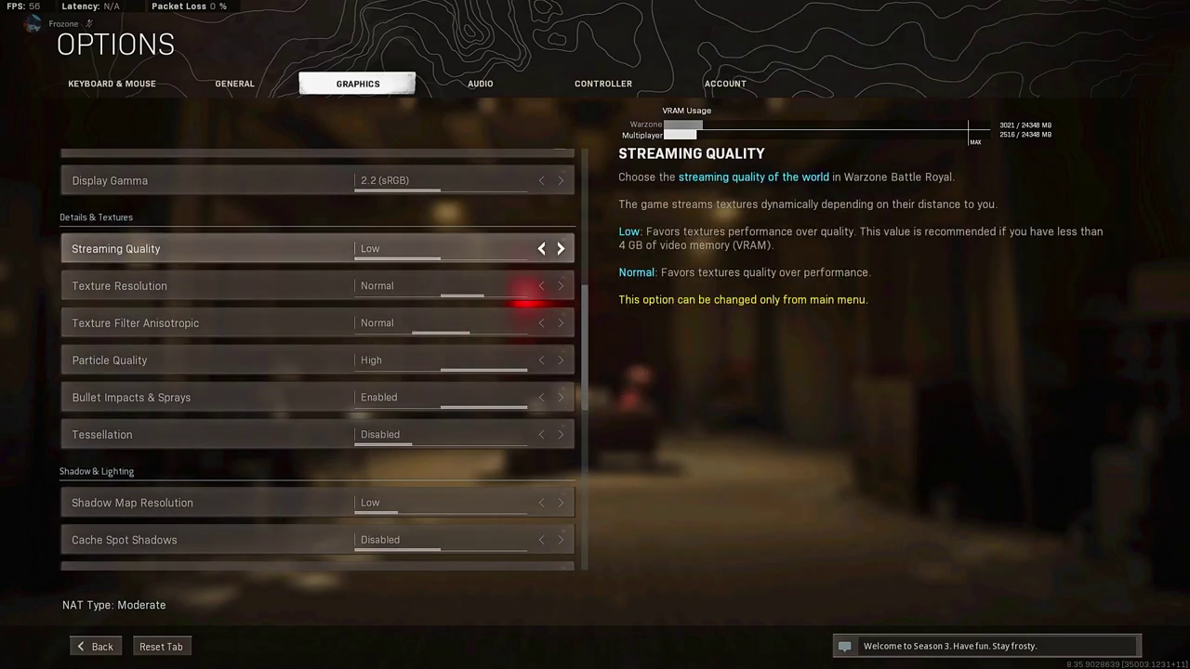
left_click(120, 285)
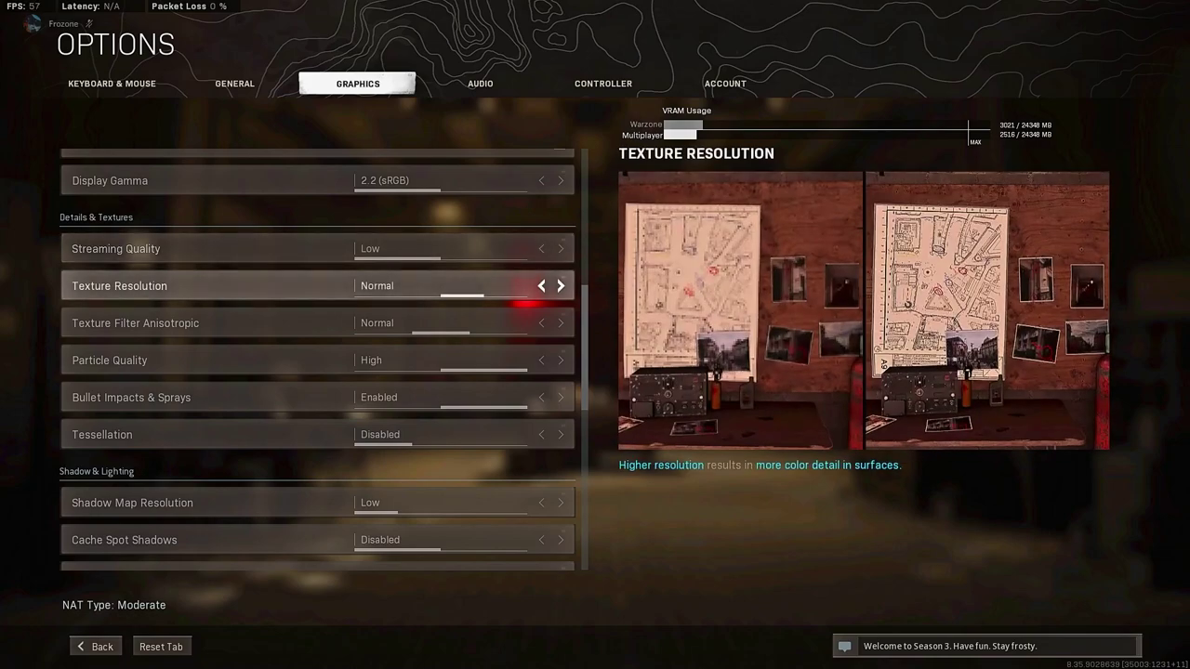
left_click(136, 323)
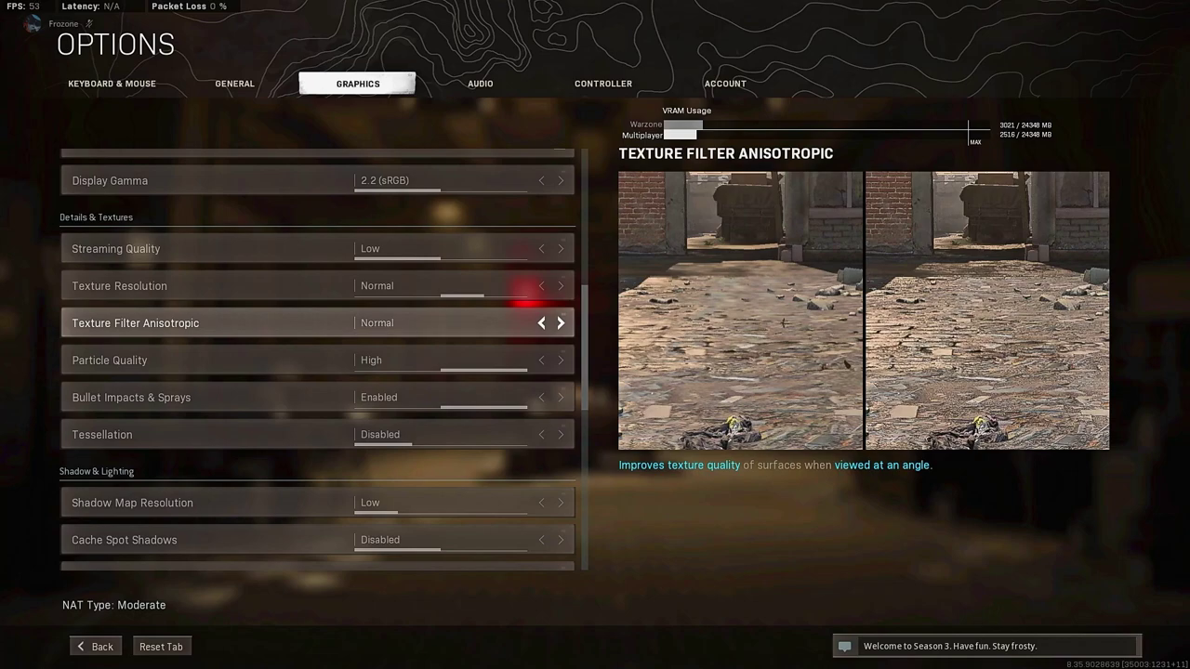
mouse_move(316, 360)
left_click(131, 397)
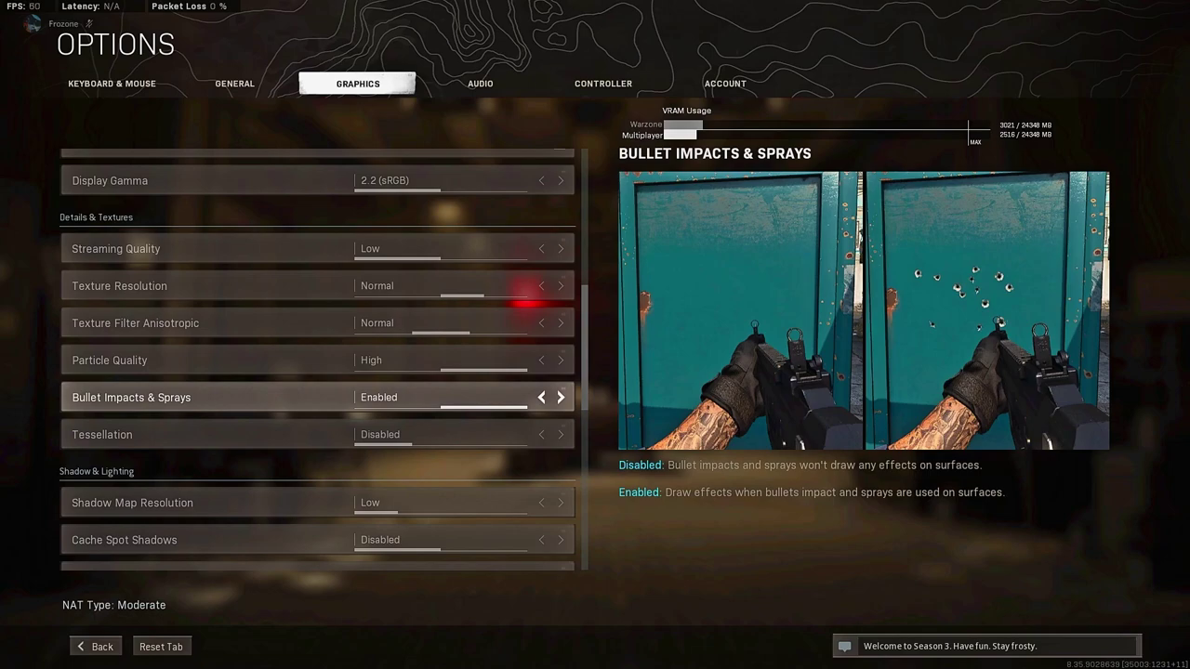
mouse_move(316, 434)
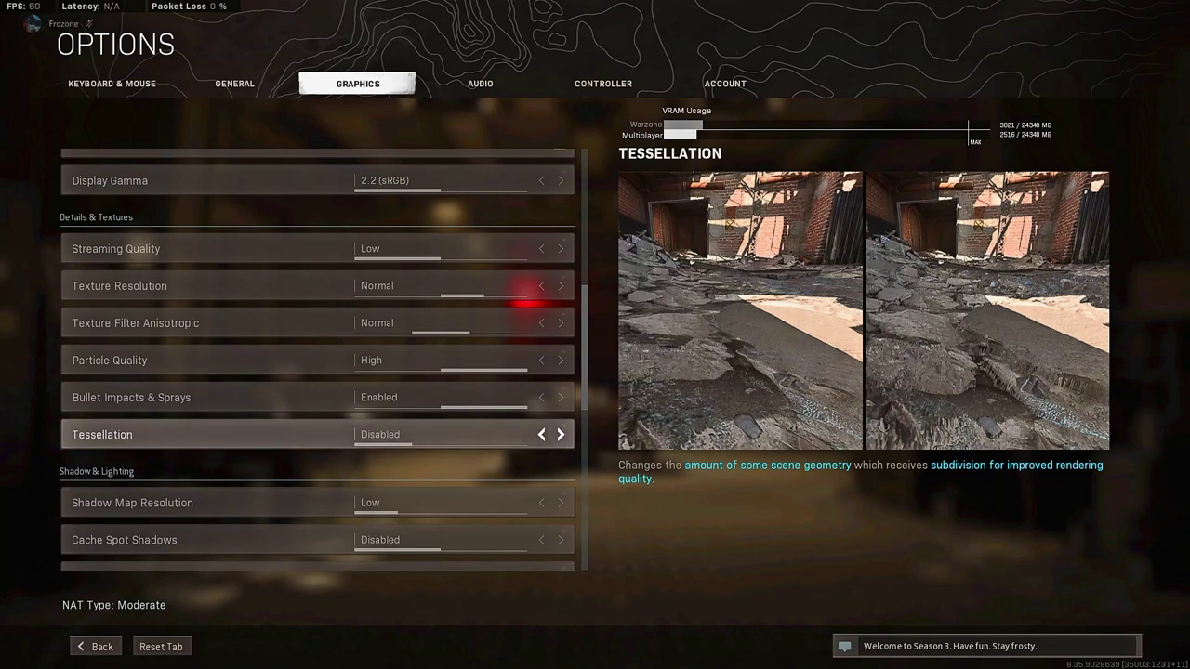
Step: Try the Near option for Tessellation and return it to Disabled
scroll(525, 297, "down", 5)
key("Right")
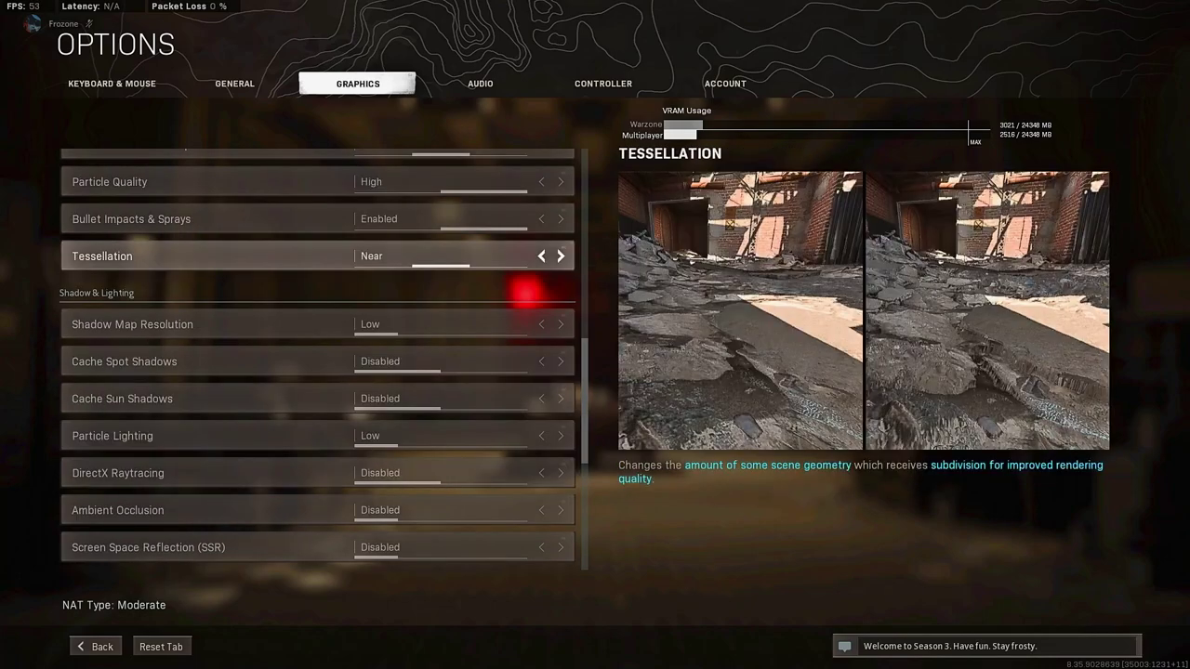
scroll(525, 293, "down", 10)
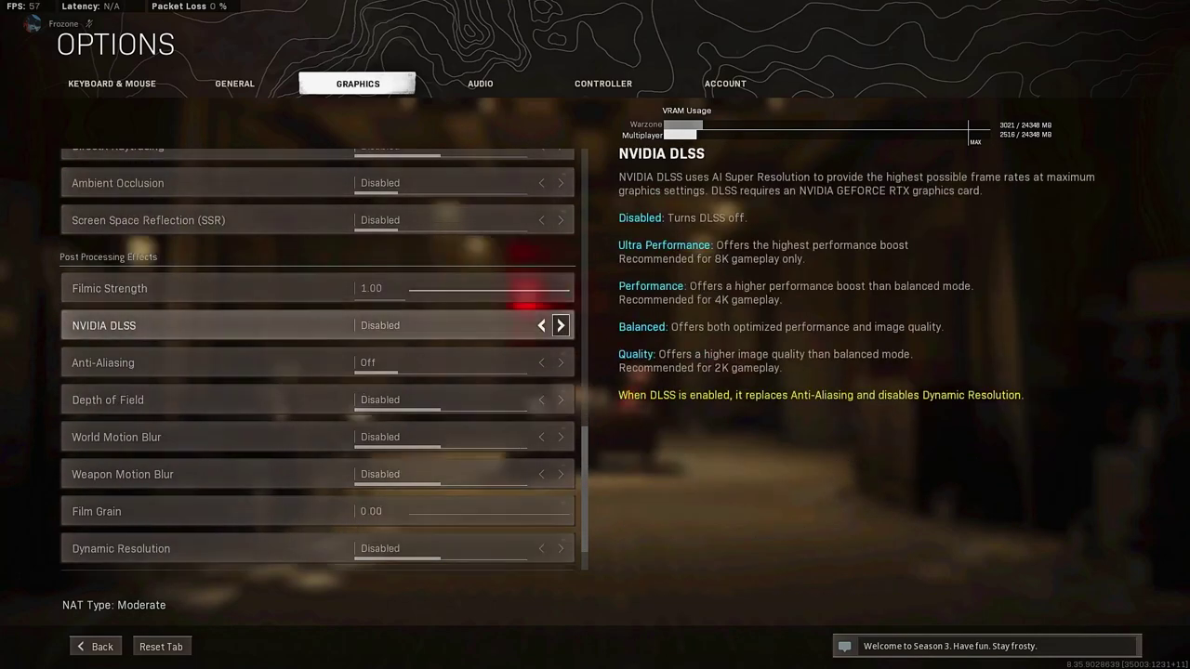
scroll(548, 320, "up", 11)
scroll(548, 321, "down", 3)
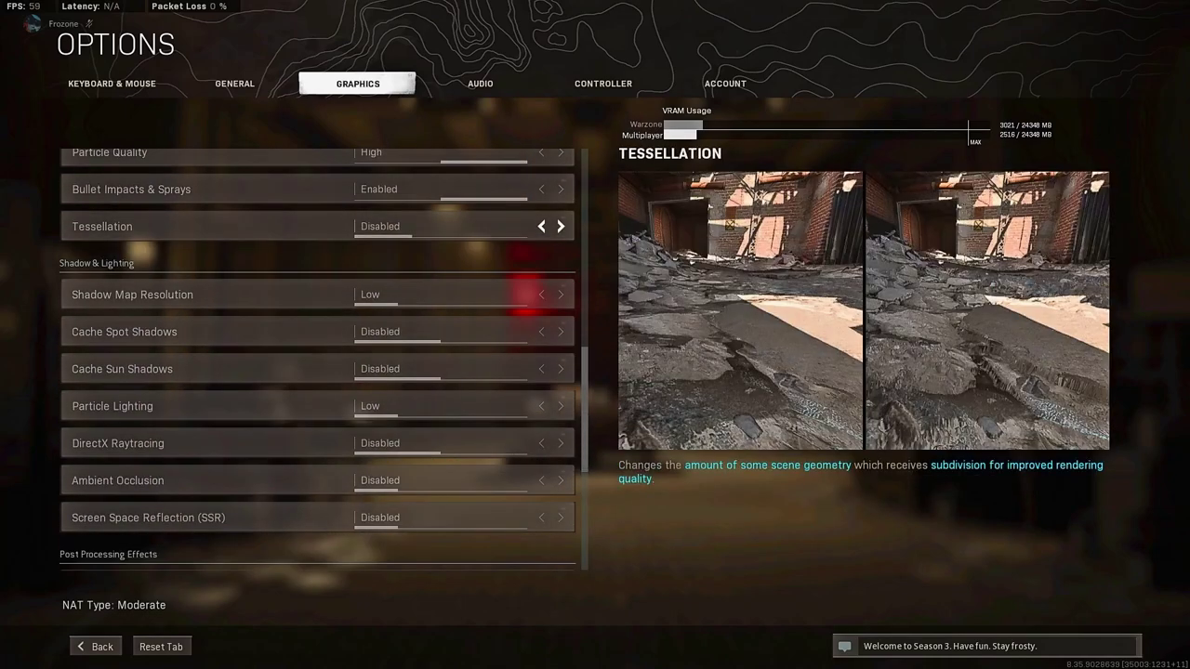
Step: Examine the Shadow & Lighting and Post Processing settings, including Filmic Strength, NVIDIA DLSS, Anti-Aliasing and motion blur
scroll(325, 360, "down", 5)
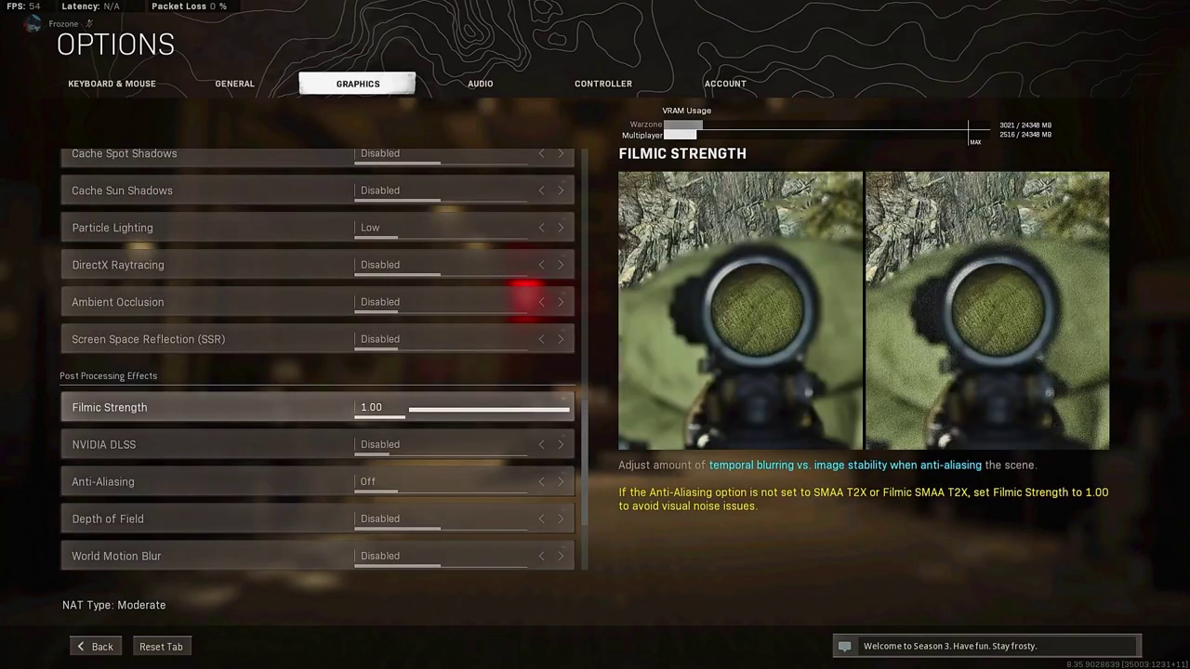
scroll(316, 409, "down", 1)
scroll(316, 409, "down", 1)
scroll(316, 391, "up", 1)
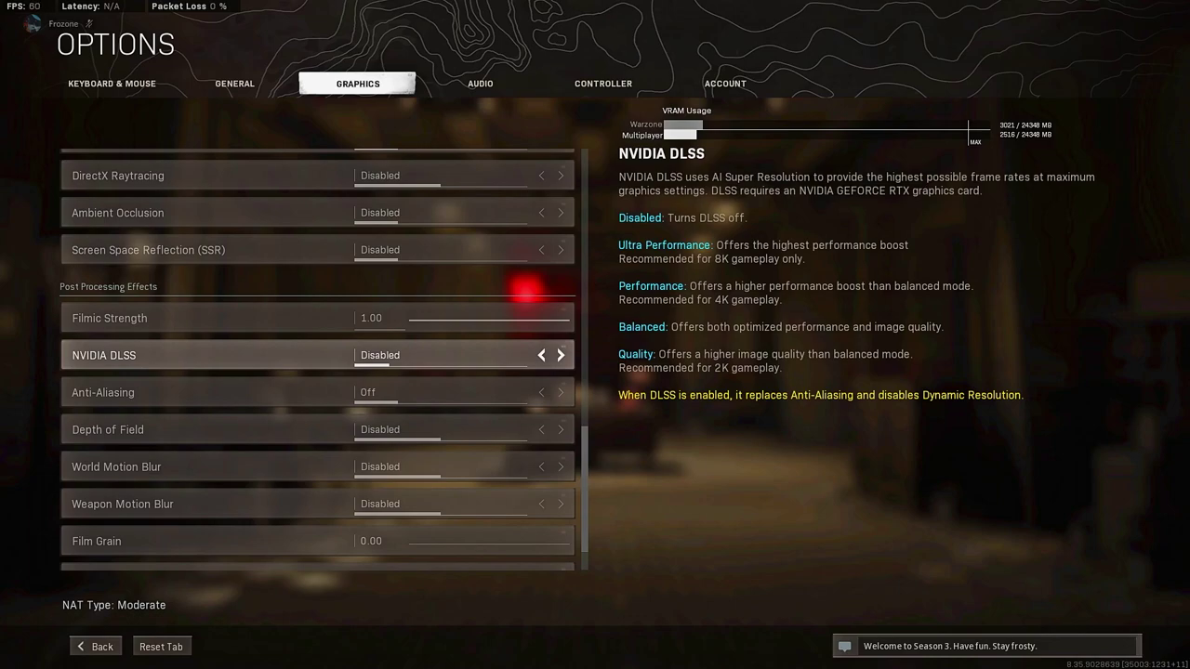
left_click(103, 393)
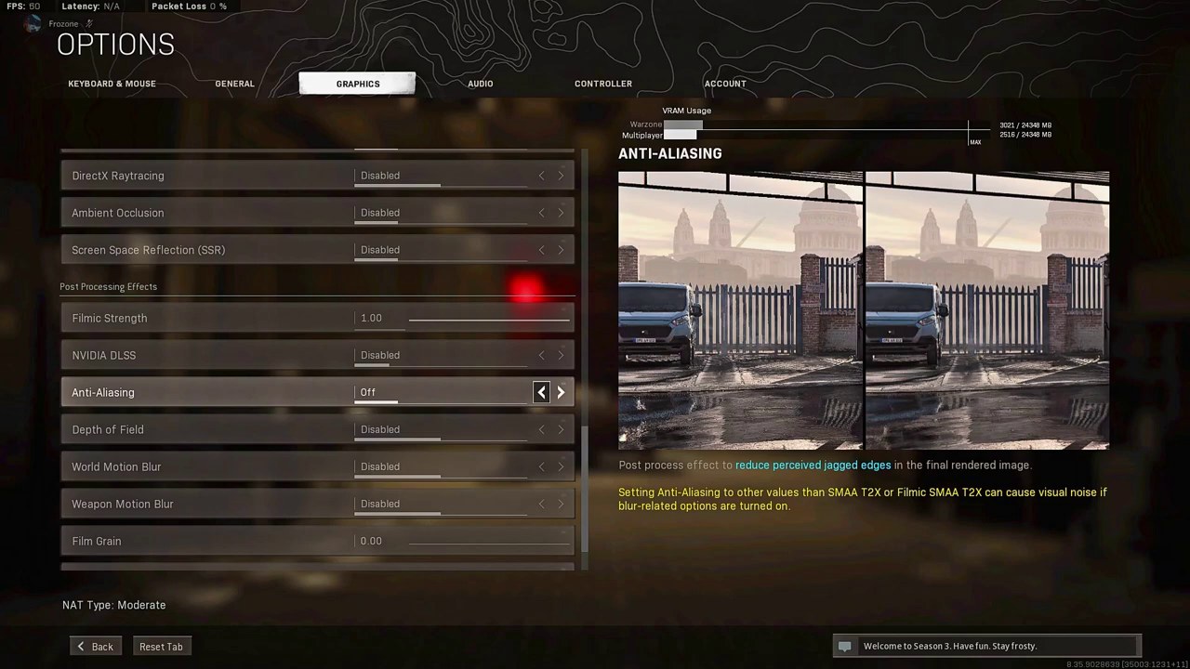
scroll(525, 288, "down", 2)
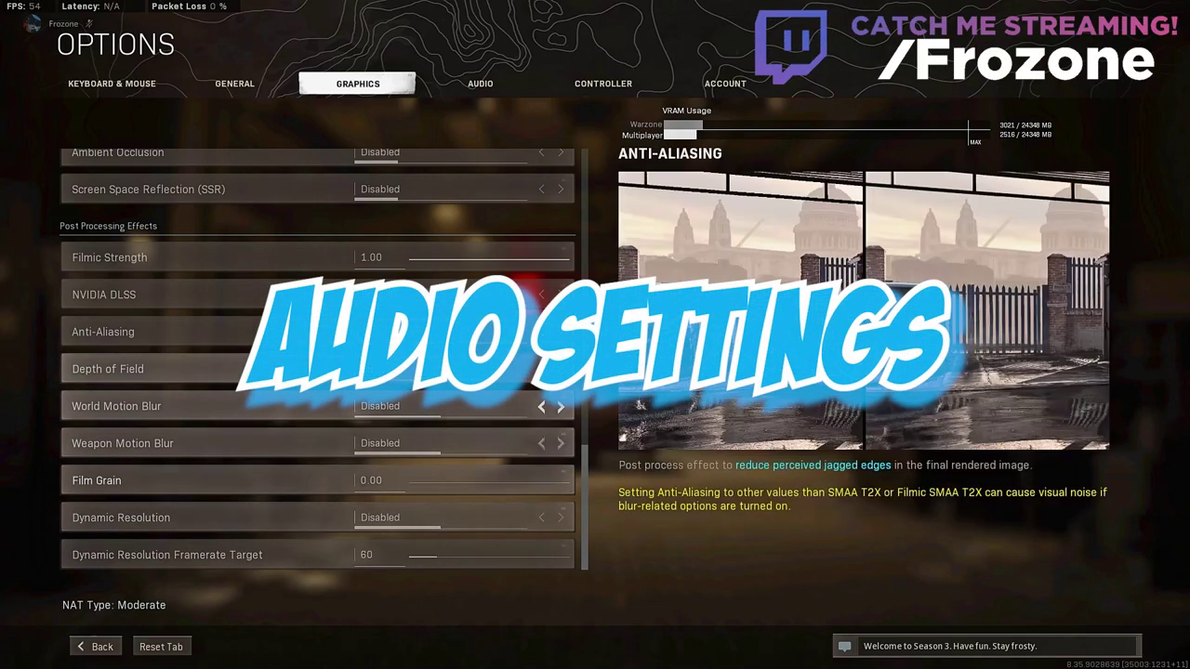
Step: Review the audio mix, volume, hit marker and voice chat settings, and check the controller's BR button layout
left_click(479, 83)
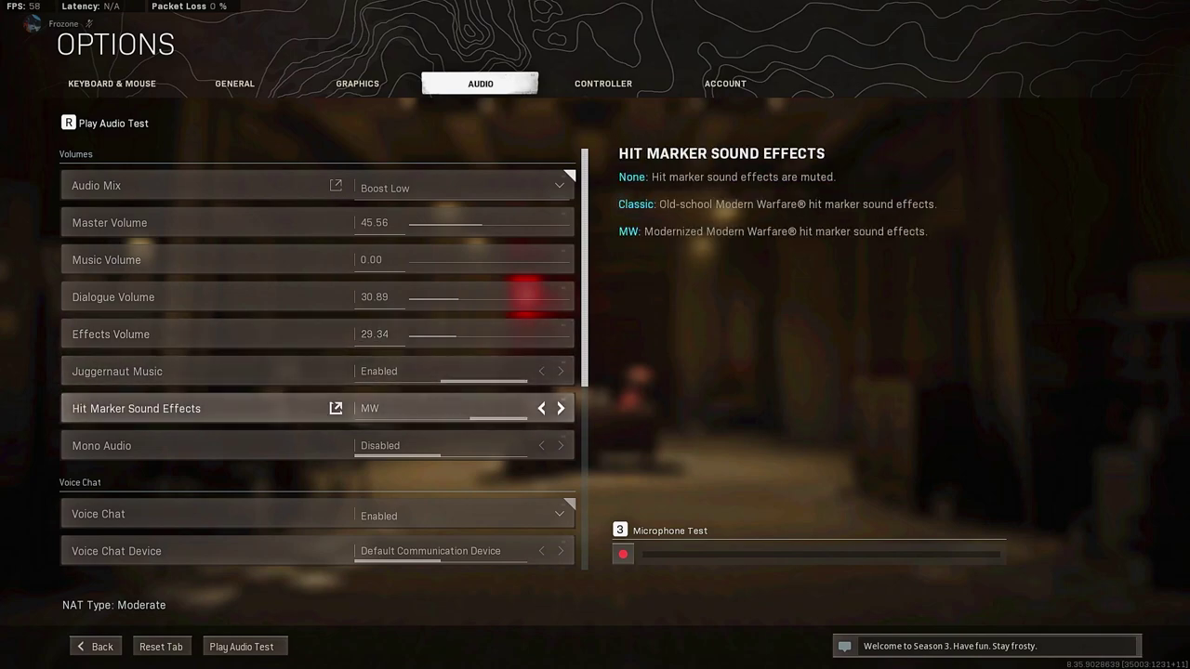
scroll(316, 418, "down", 4)
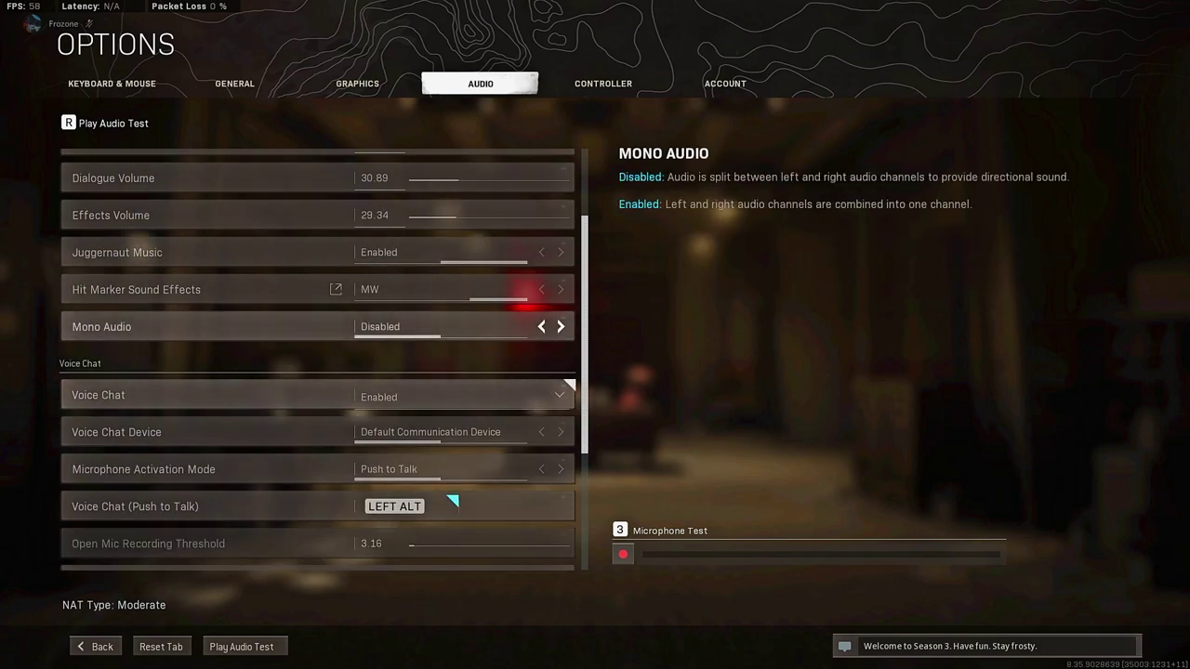
scroll(316, 316, "up", 4)
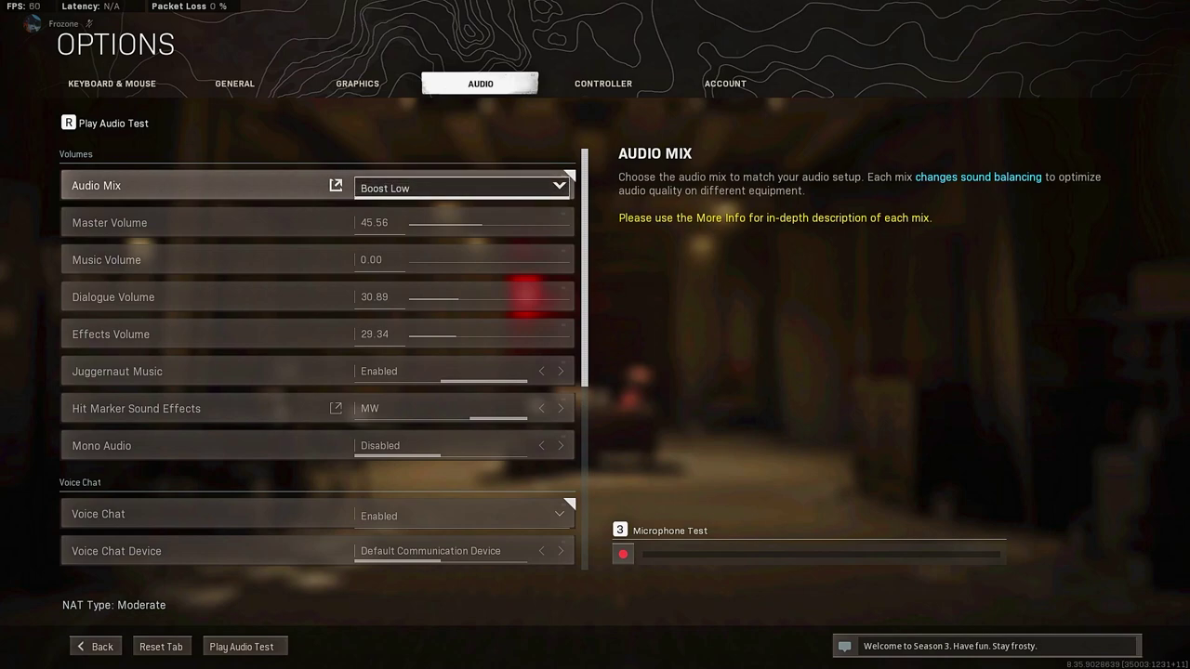
scroll(316, 372, "down", 3)
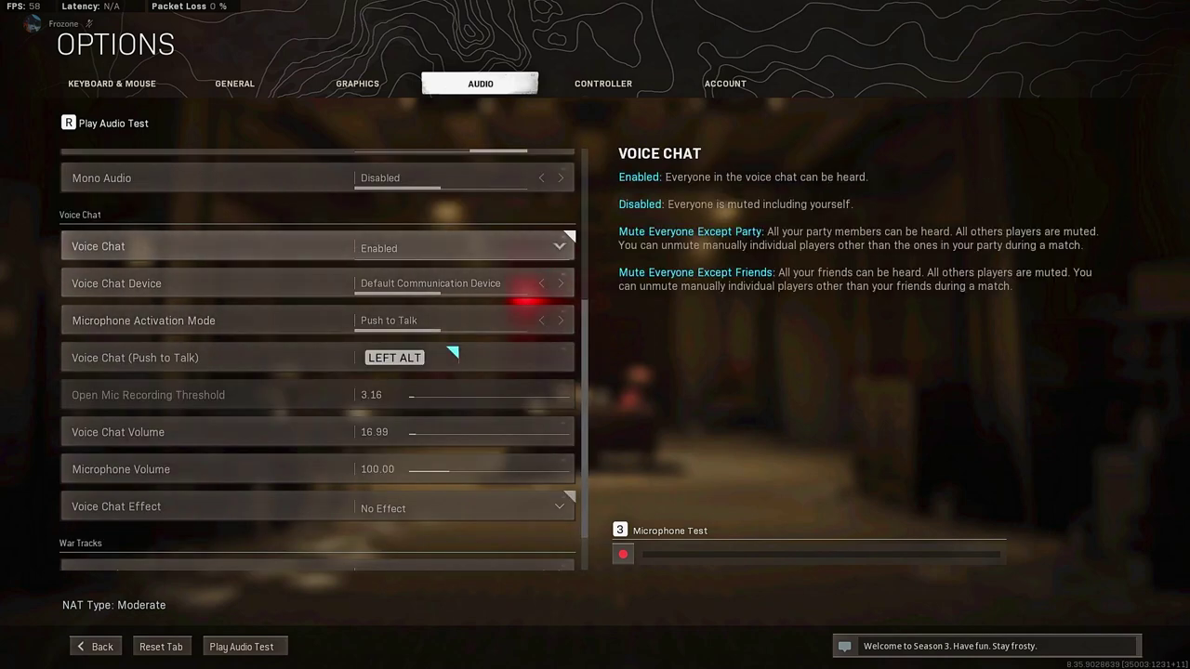
scroll(316, 372, "down", 5)
scroll(316, 372, "up", 10)
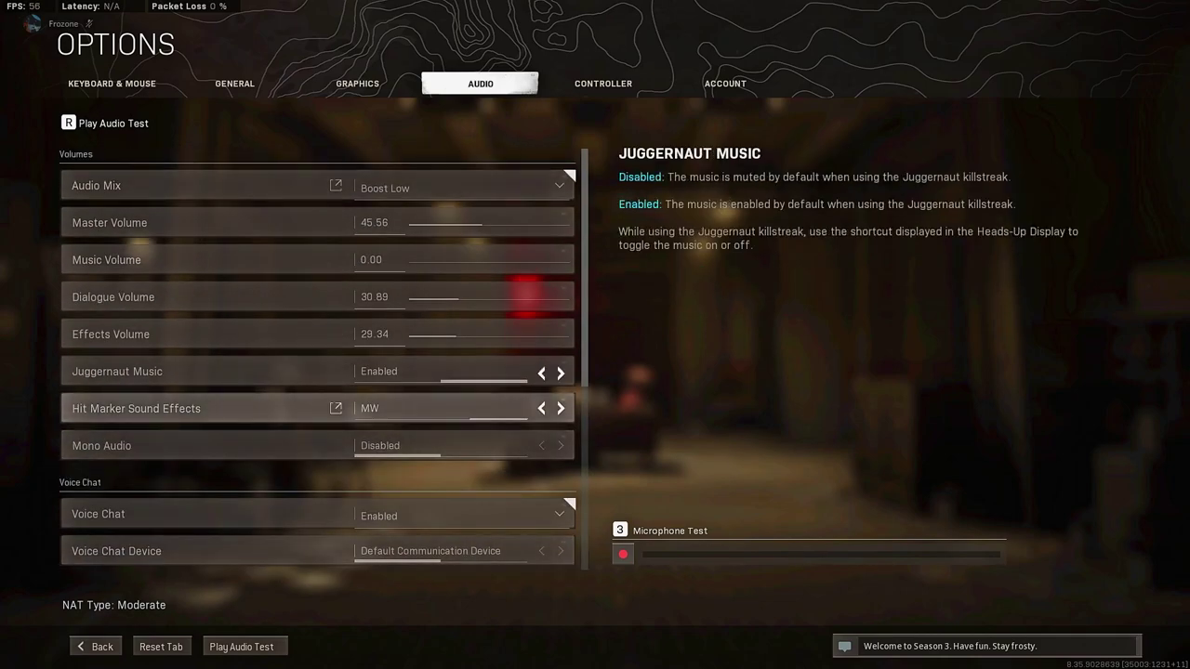
left_click(603, 84)
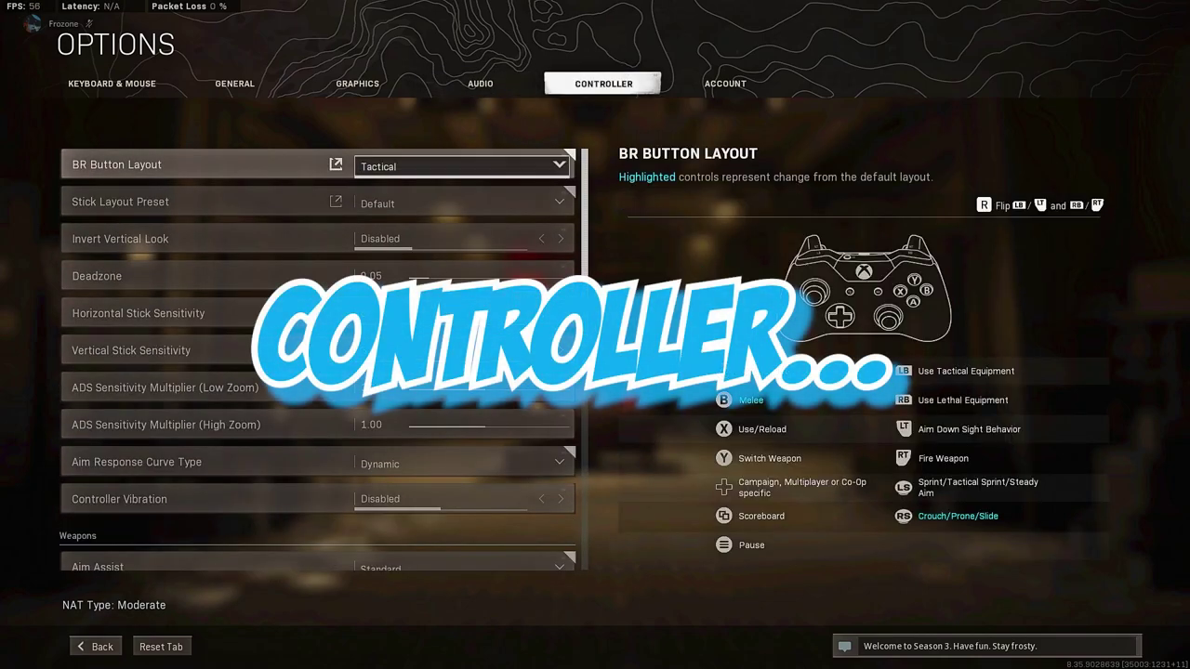
left_click(117, 165)
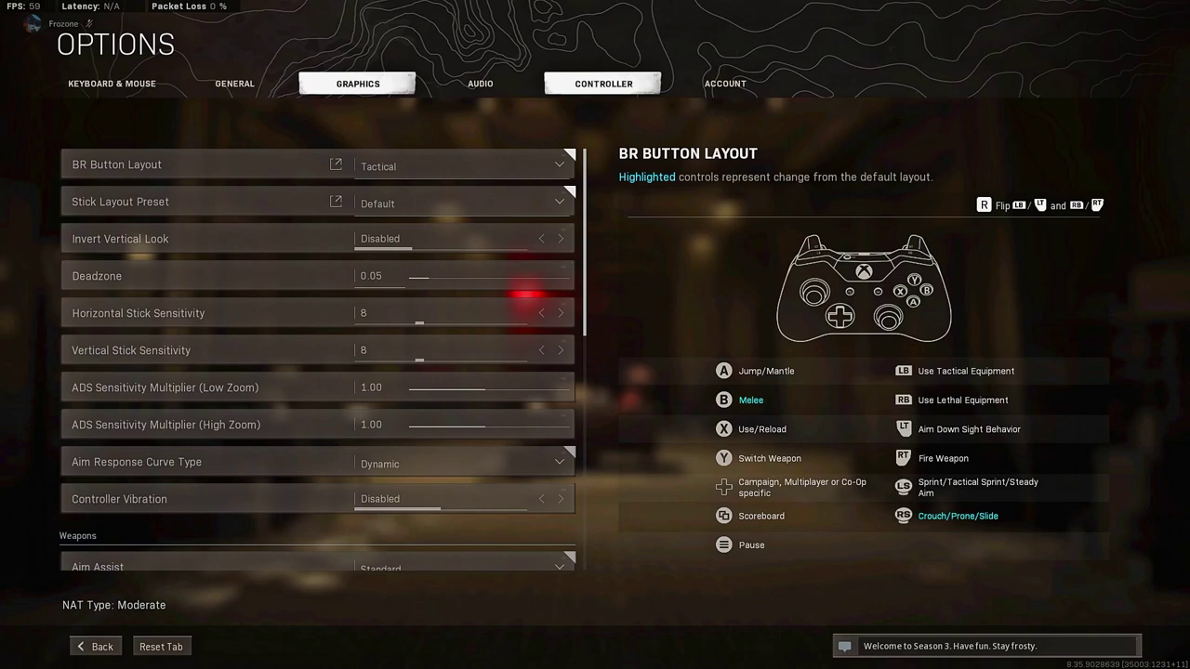
Step: Examine the general screen settings for Field of View, its advanced ADS option, Brightness and horizontal HUD bounds
left_click(234, 83)
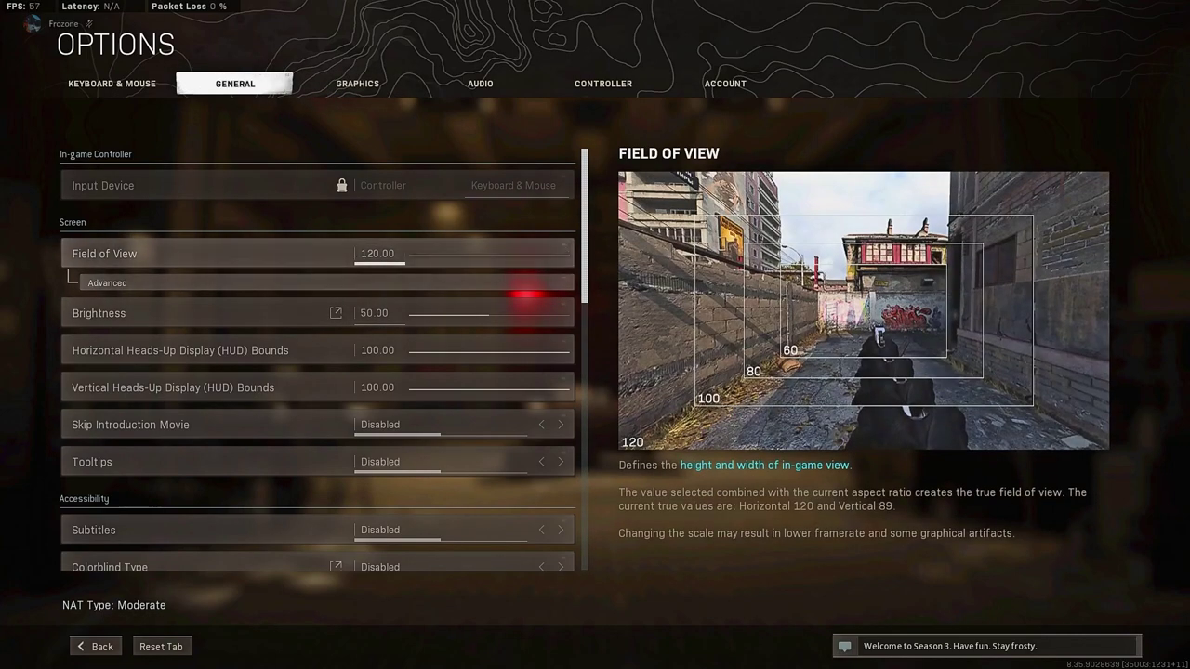
left_click(526, 283)
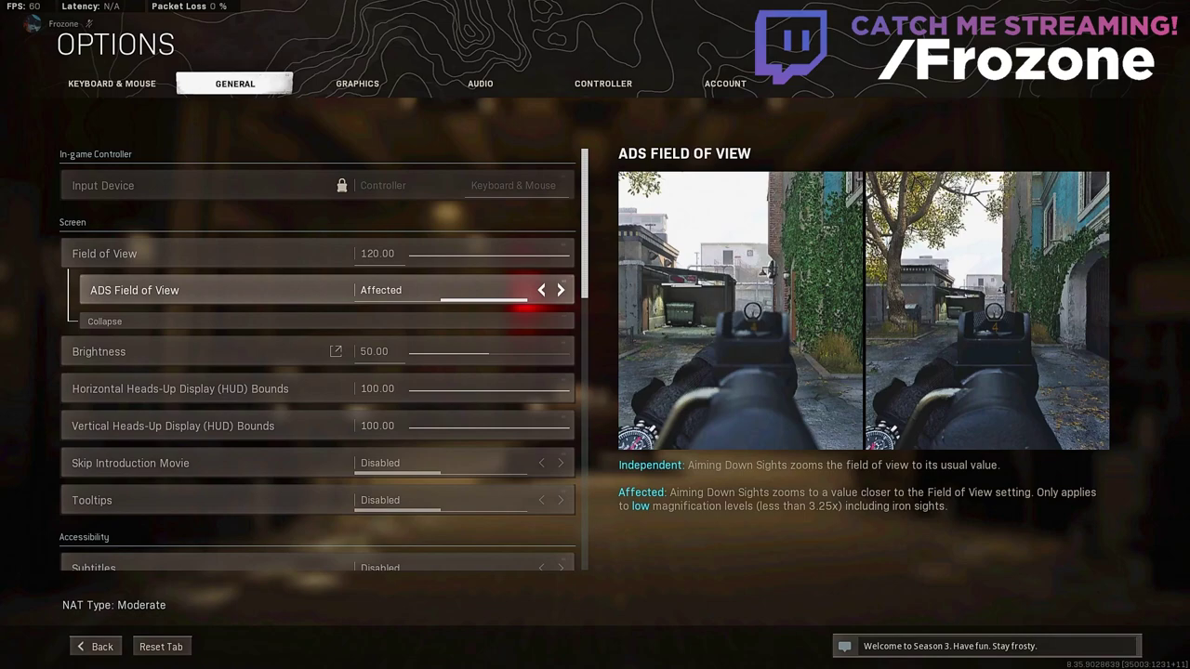
left_click(326, 322)
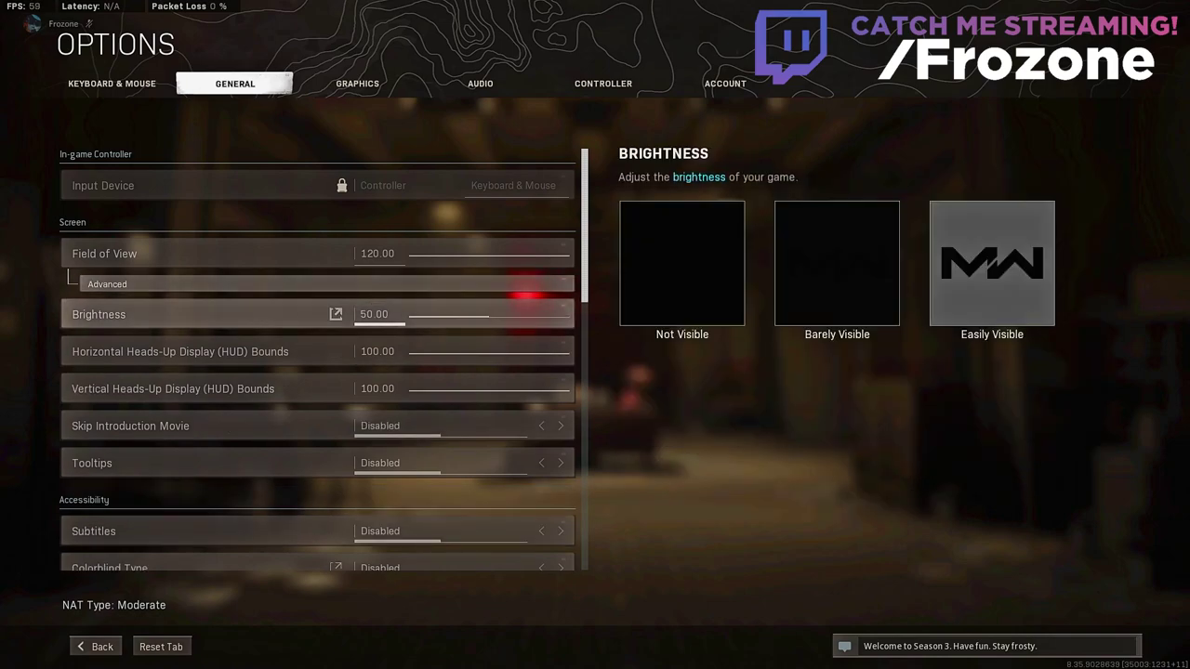
key("Up")
key("Down")
key("Down")
key("Up")
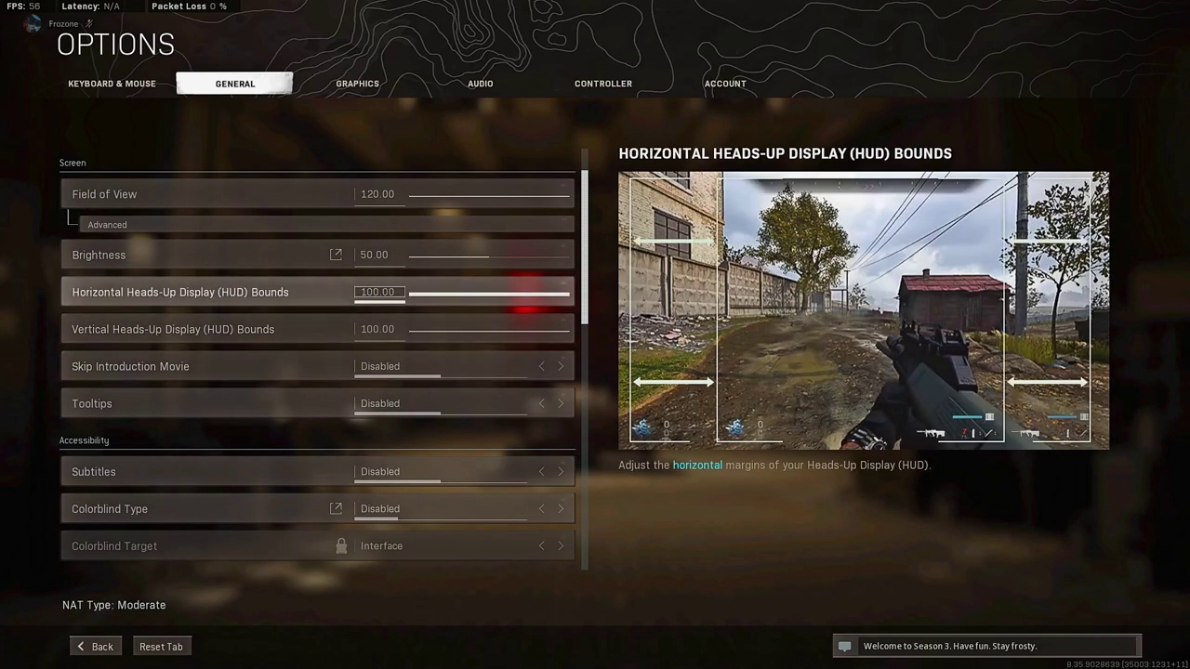
Step: Set Skip Introduction Movie to Enabled in the general screen settings
key("Down")
key("Down")
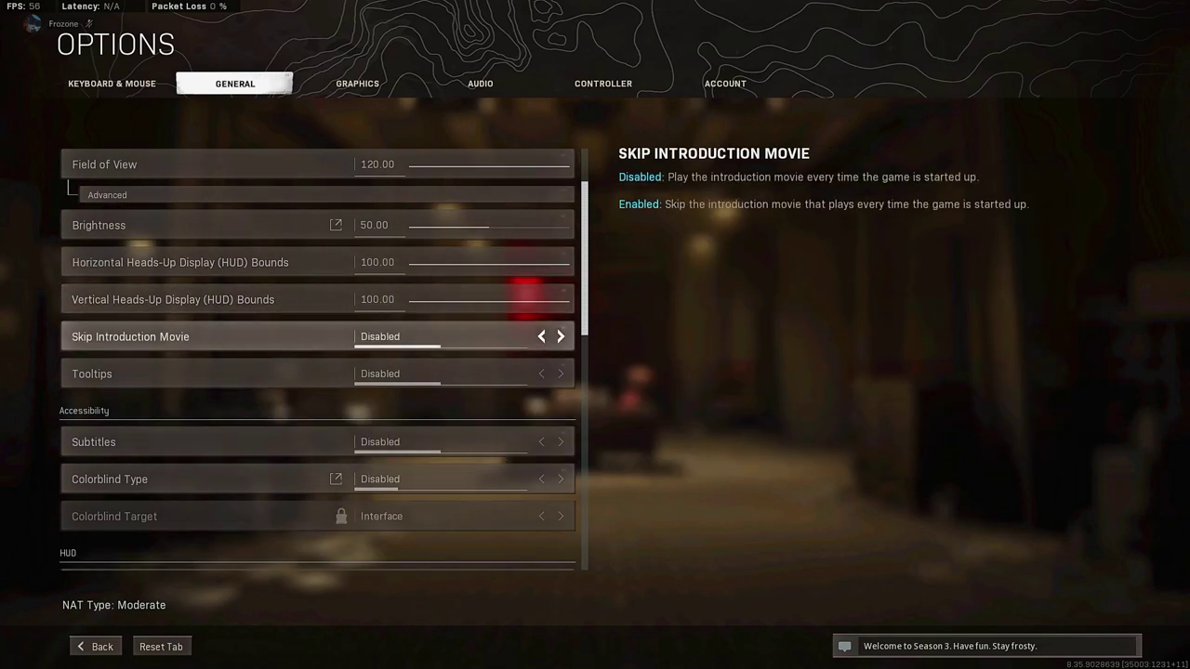
key("Right")
Step: Examine the options for tooltips, subtitles, colorblind type, mini map shape and mini map rotation
key("Down")
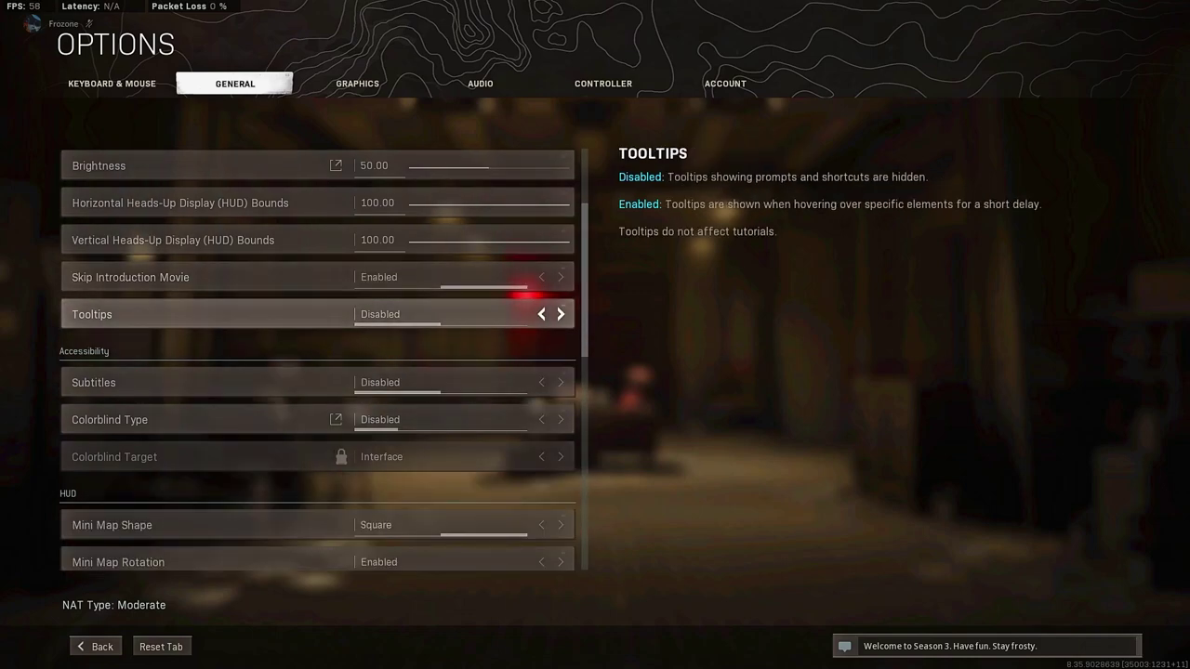
key("Down")
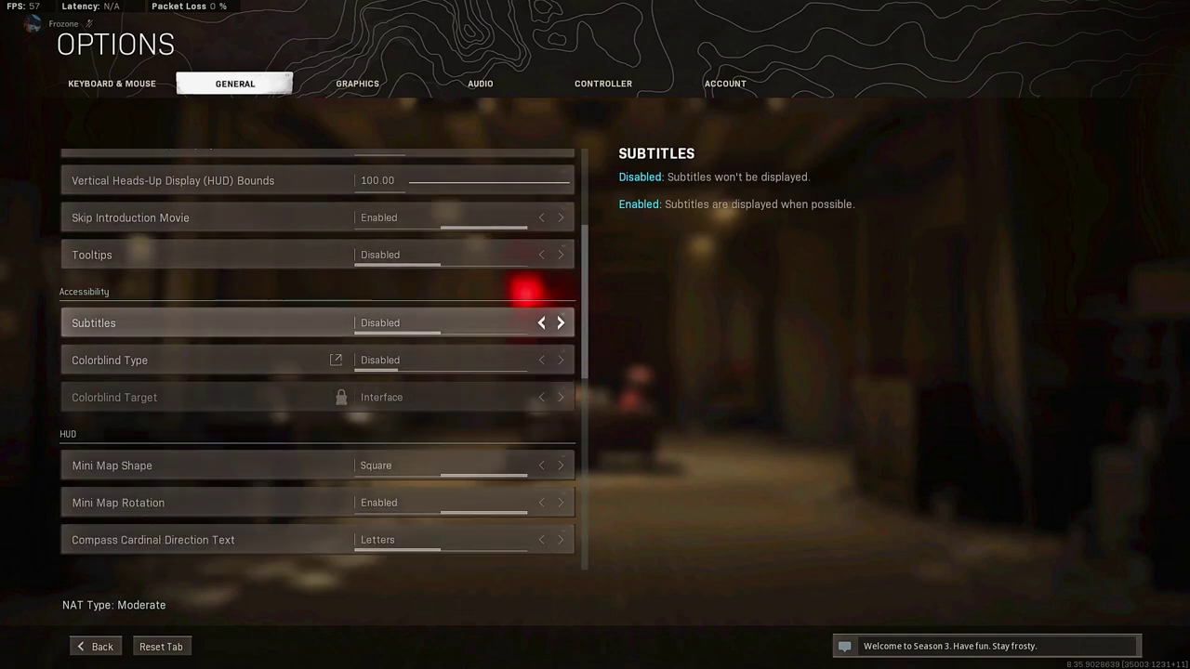
key("Down")
key("Up")
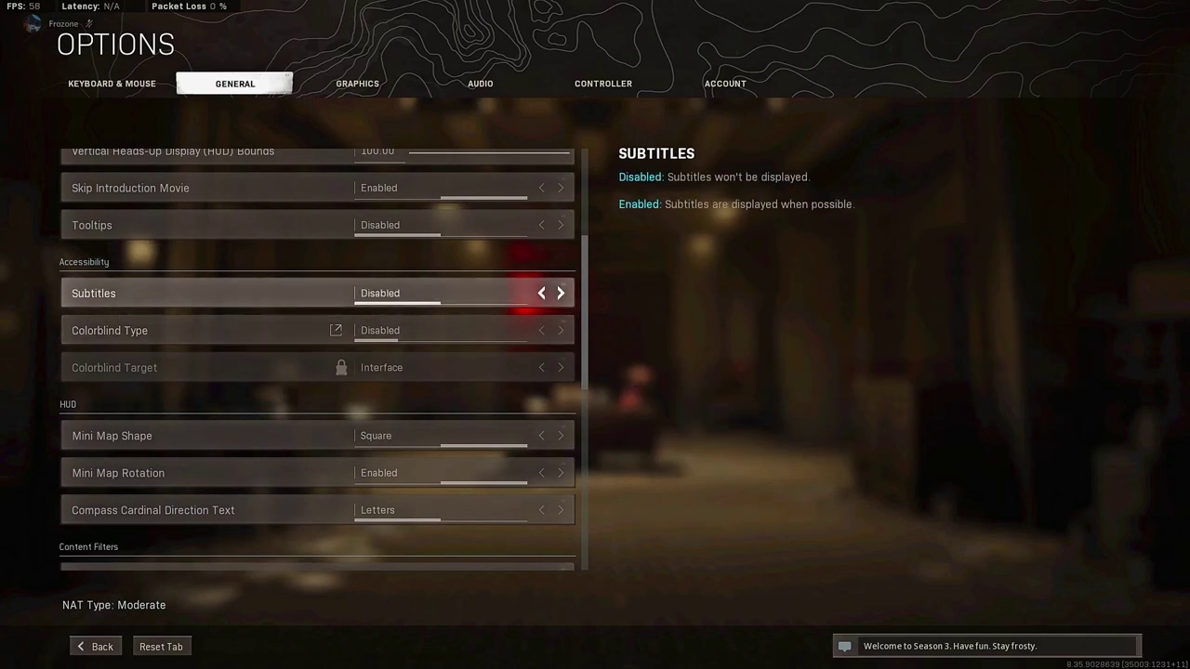
key("Down")
key("Up")
key("Down")
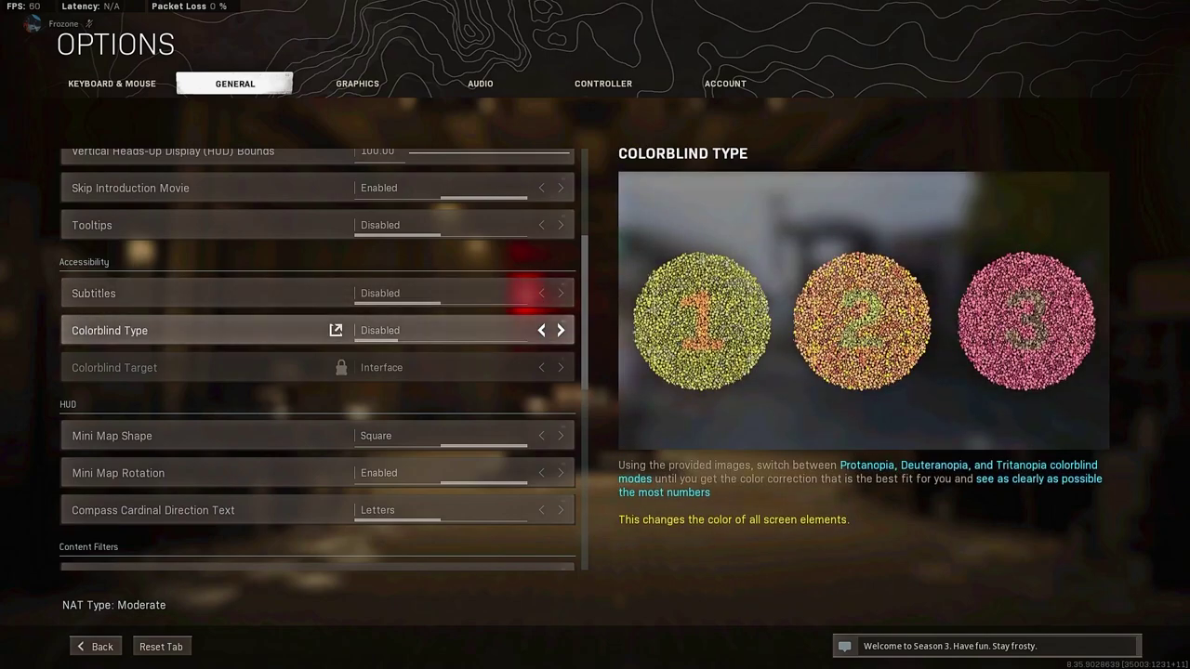
key("Down")
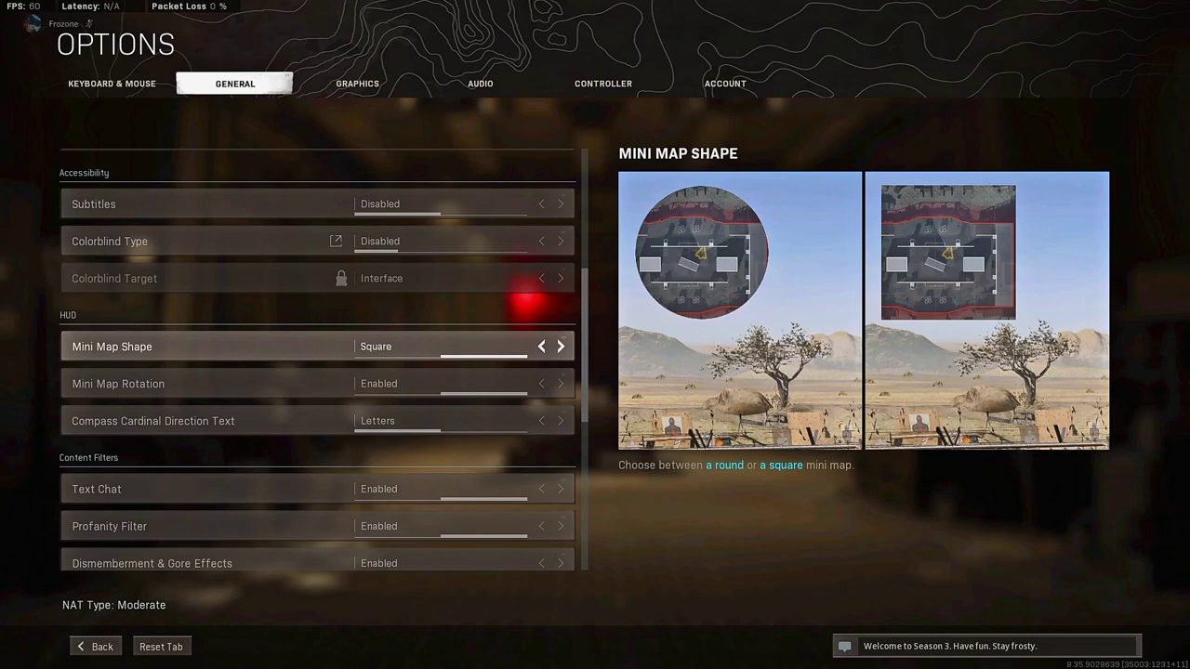
key("Down")
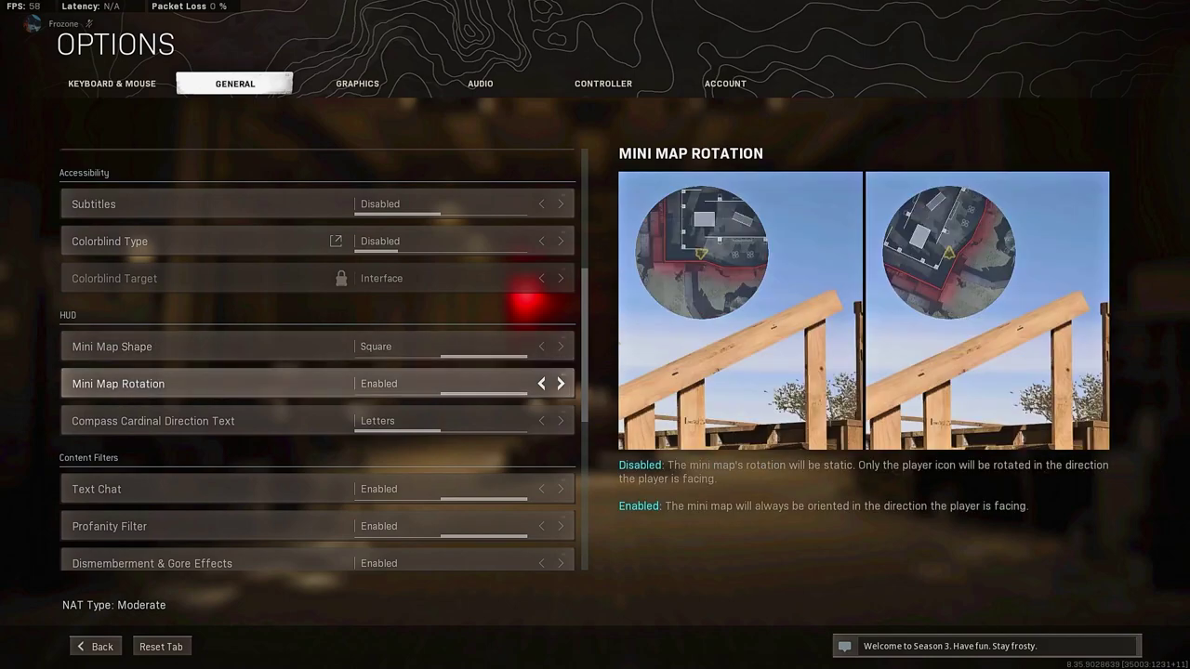
Step: Examine the Content Filters for text chat, profanity and gore effects, and check the FPS counter option below them
scroll(317, 380, "down", 1)
key("Down")
key("Down")
key("Down")
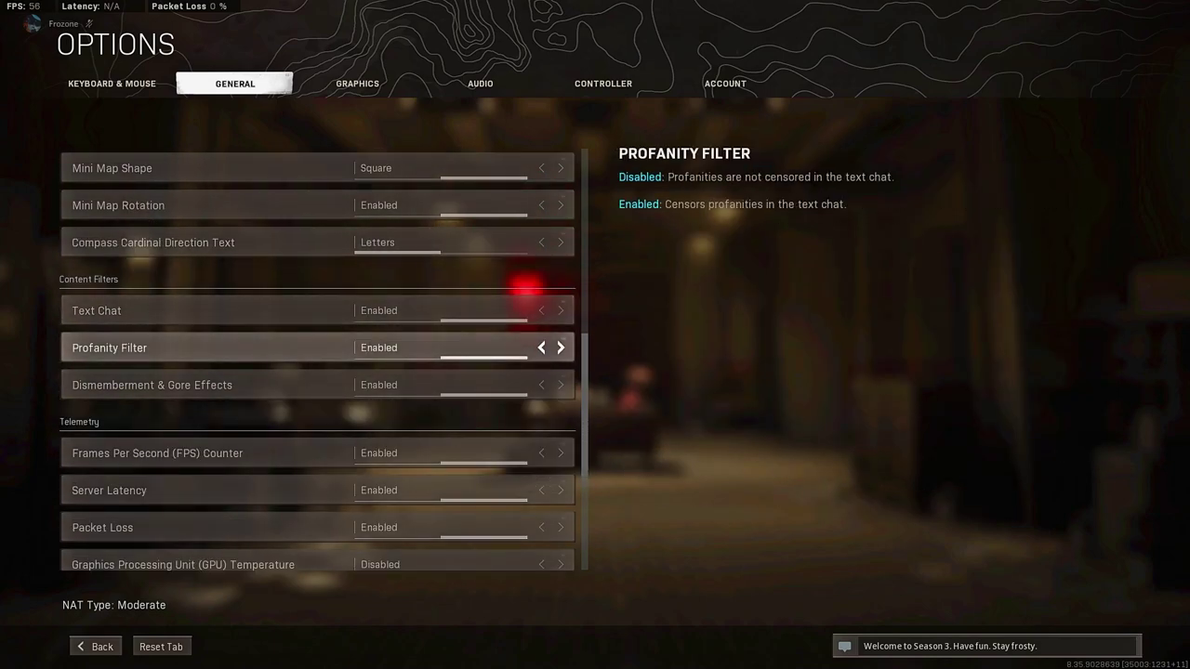
key("Up")
key("Down")
key("Down")
key("Down")
key("Down")
key("Up")
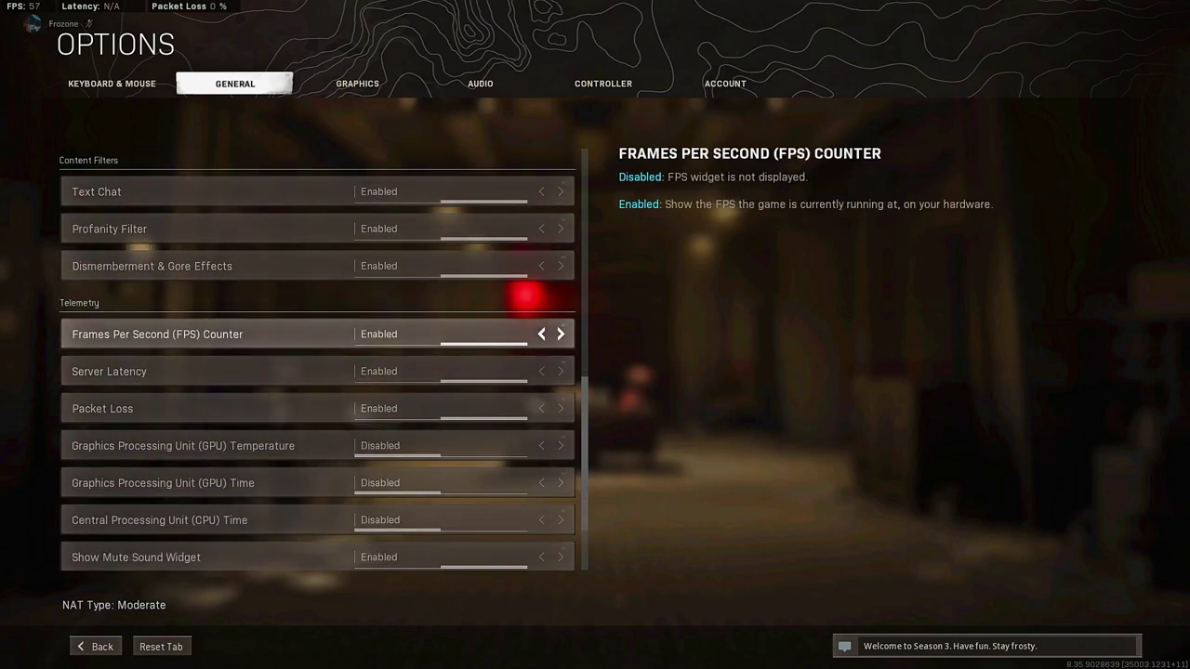
key("Up")
key("Up")
key("Up")
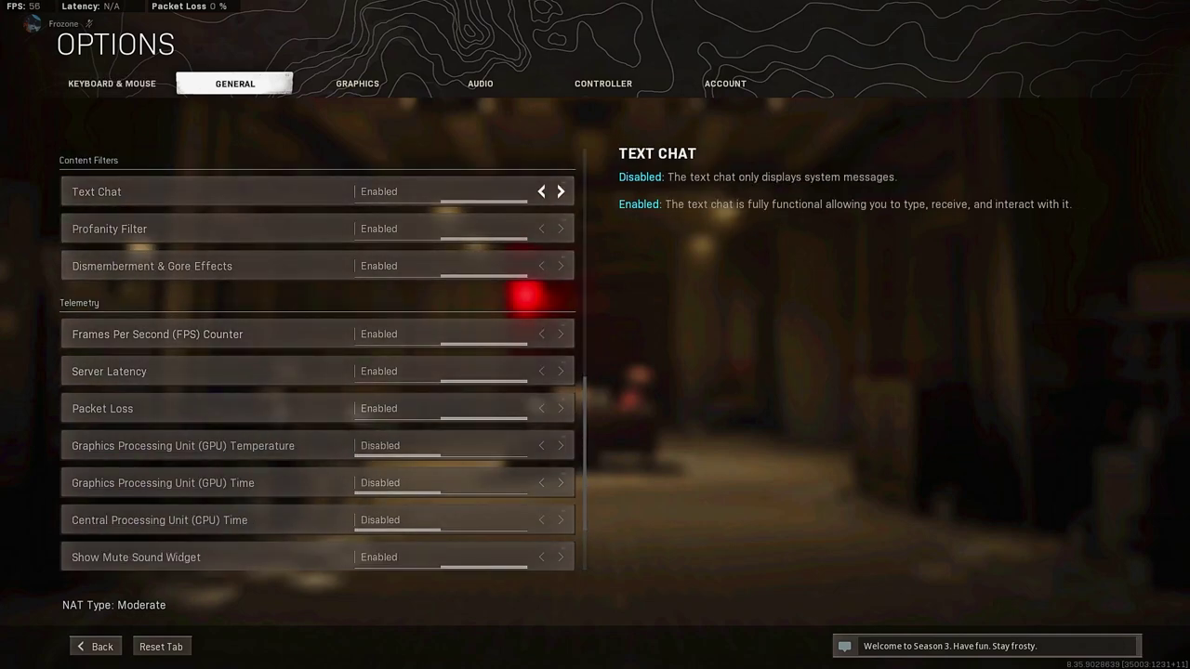
key("Down")
key("Down")
key("Down")
key("Down")
key("Up")
key("Up")
key("Up")
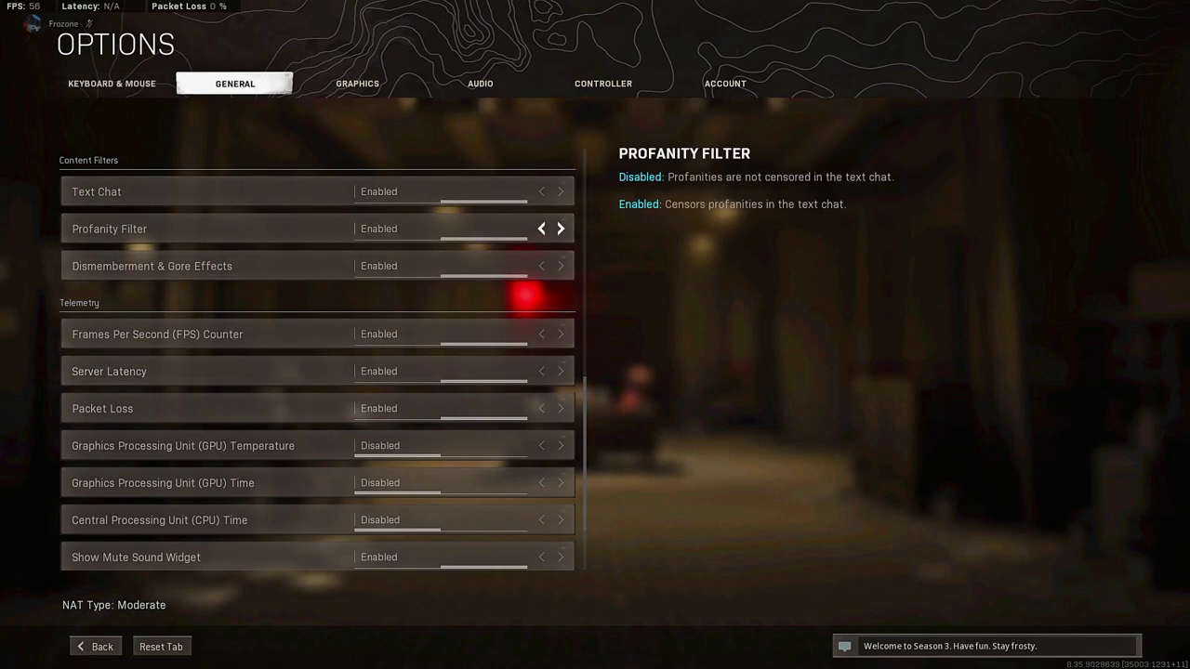
key("Down")
key("Down")
key("Down")
key("Down")
key("Up")
key("Up")
key("Up")
key("Up")
key("Up")
Step: Examine the Telemetry options, including GPU Time, CPU Time and the mute sound and voice chat widgets
key("Down")
key("Down")
key("Down")
key("Down")
key("Down")
key("Down")
key("Down")
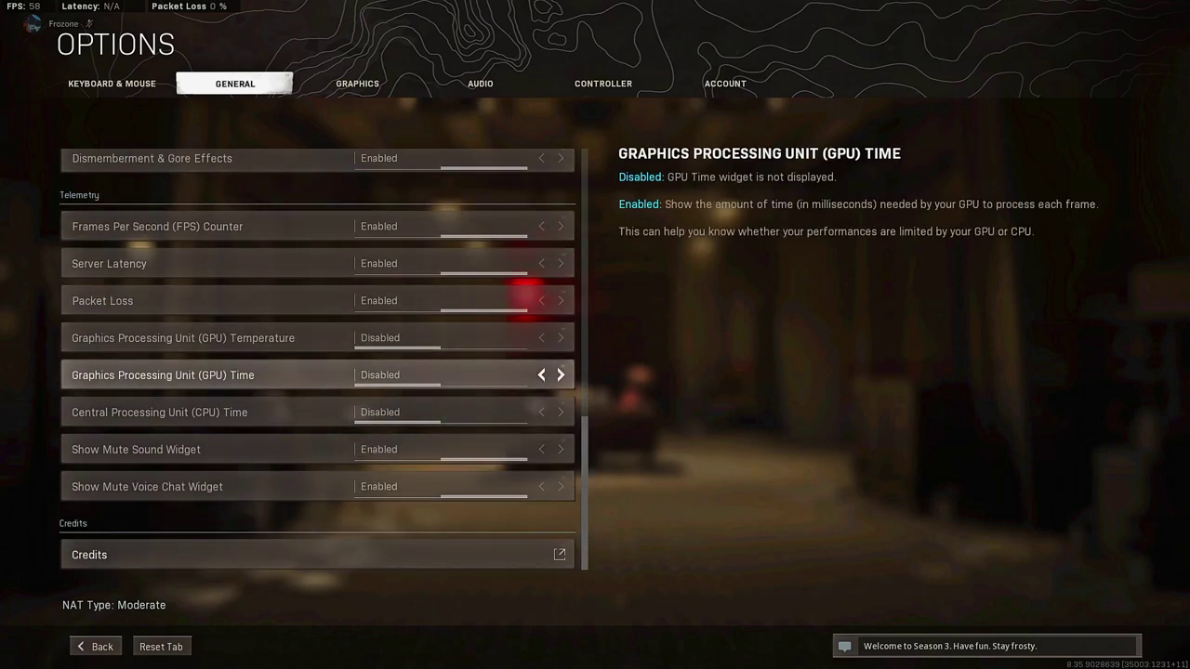
key("Up")
key("Down")
key("Down")
key("Down")
key("Up")
key("Down")
key("Down")
key("Down")
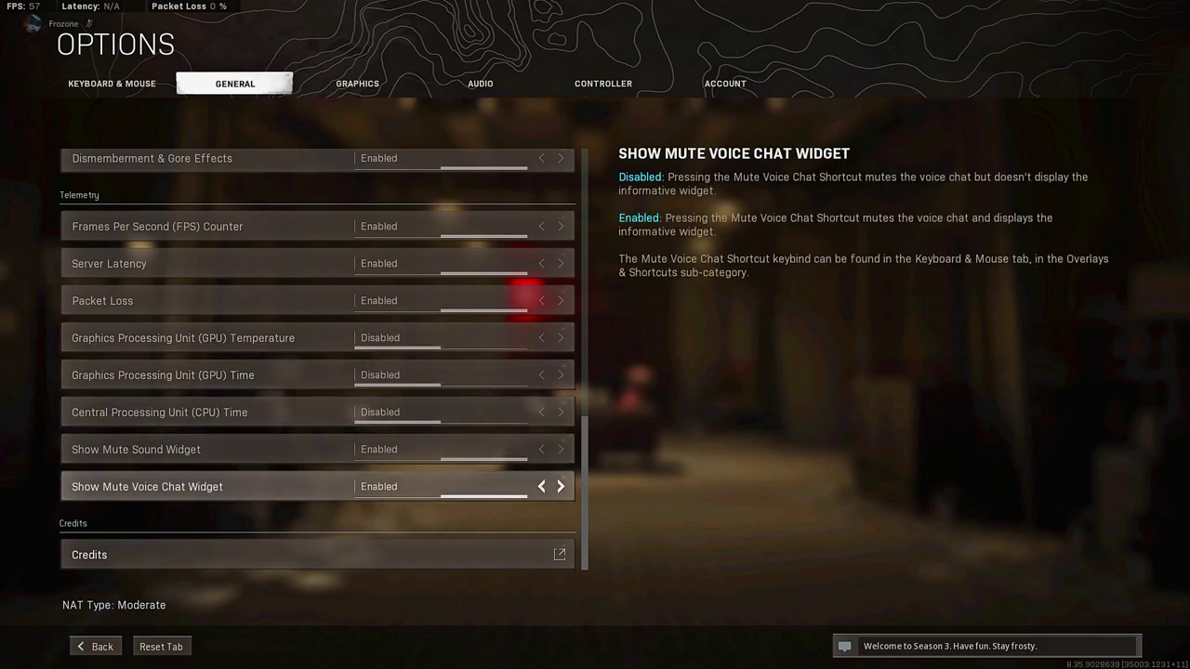
Step: Select the Show Mute Sound Widget option and turn on both Mute Voice Chat and Mute Sound
key("Up")
key("Up")
key("Up")
key("Down")
key("Down")
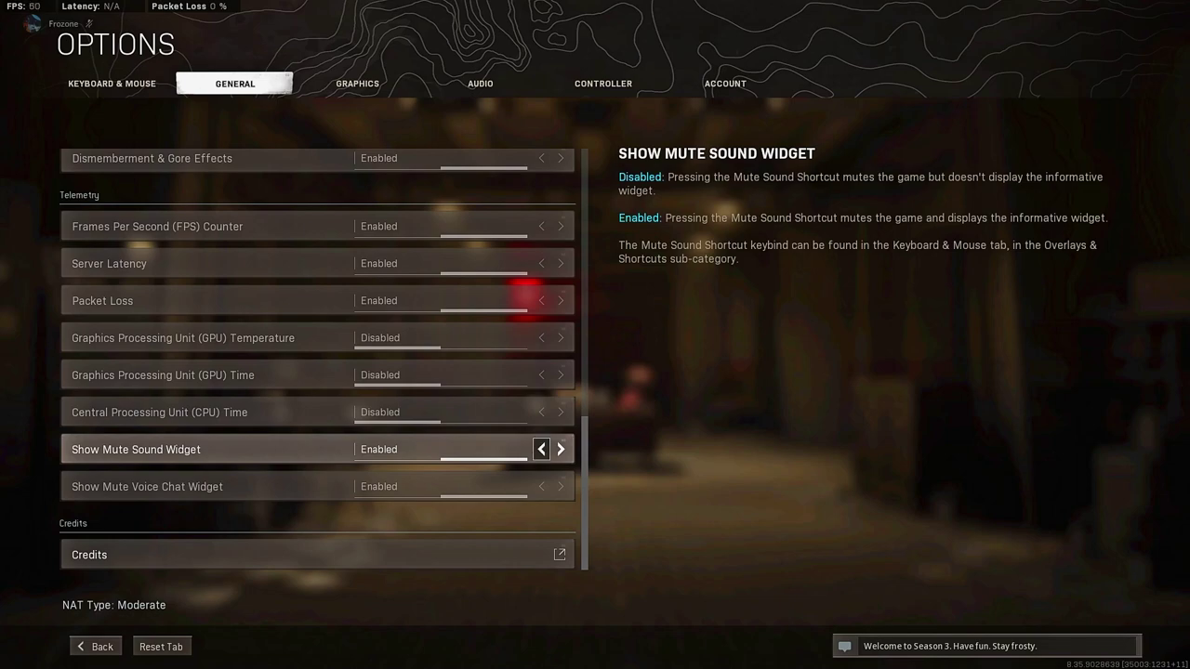
key("F11")
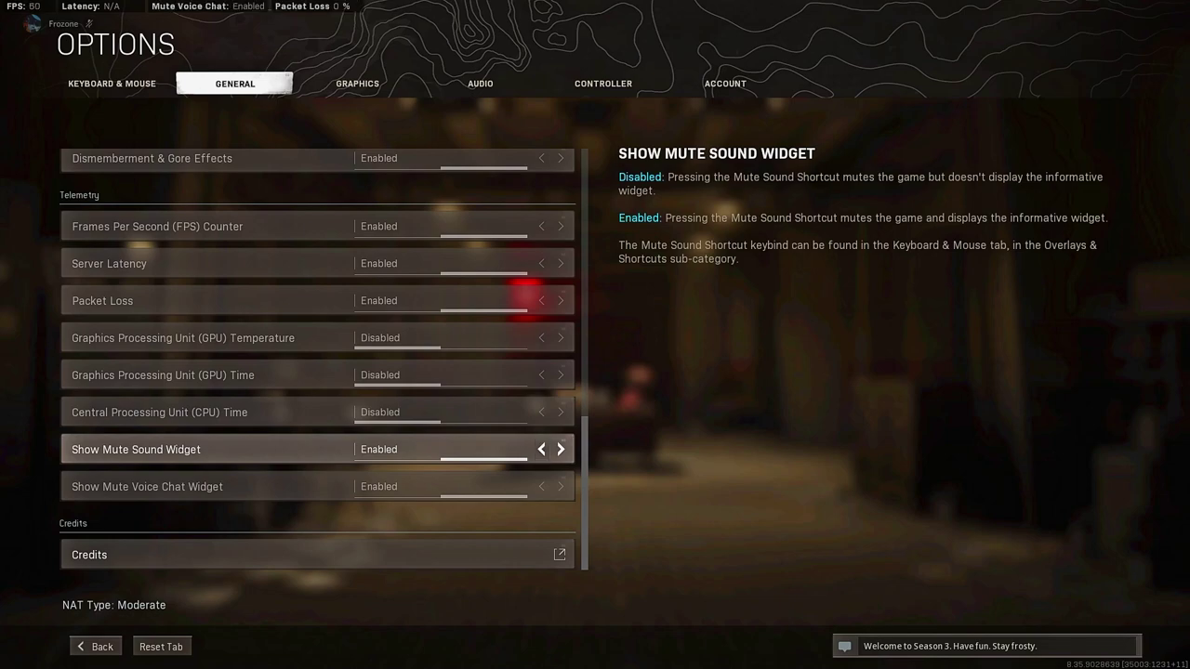
key("F10")
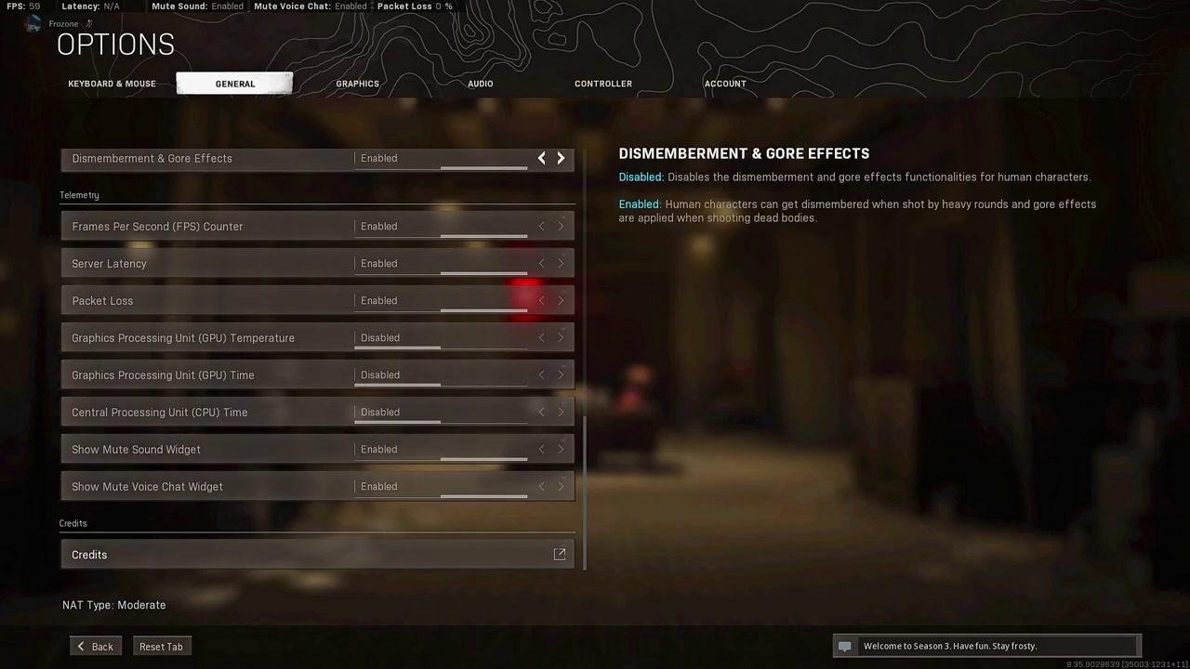
Step: Open the Weapons & Equipment settings under Keyboard & Mouse and examine the weapon switch and weapon mount behaviors
left_click(113, 84)
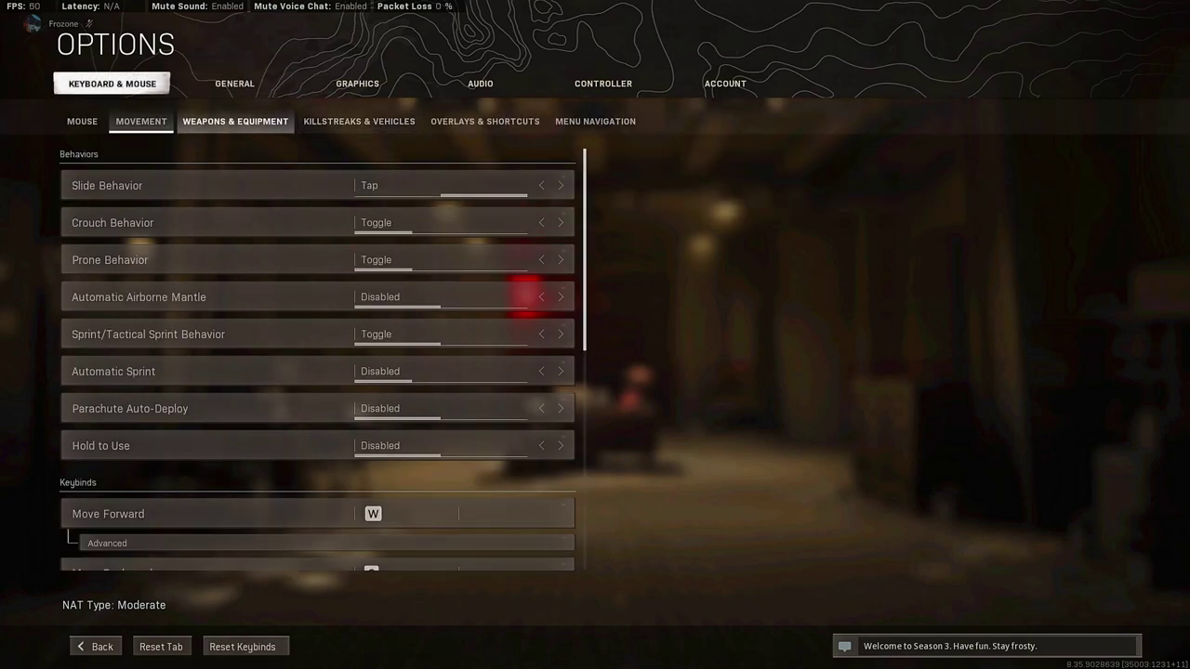
left_click(235, 121)
left_click(141, 122)
left_click(235, 121)
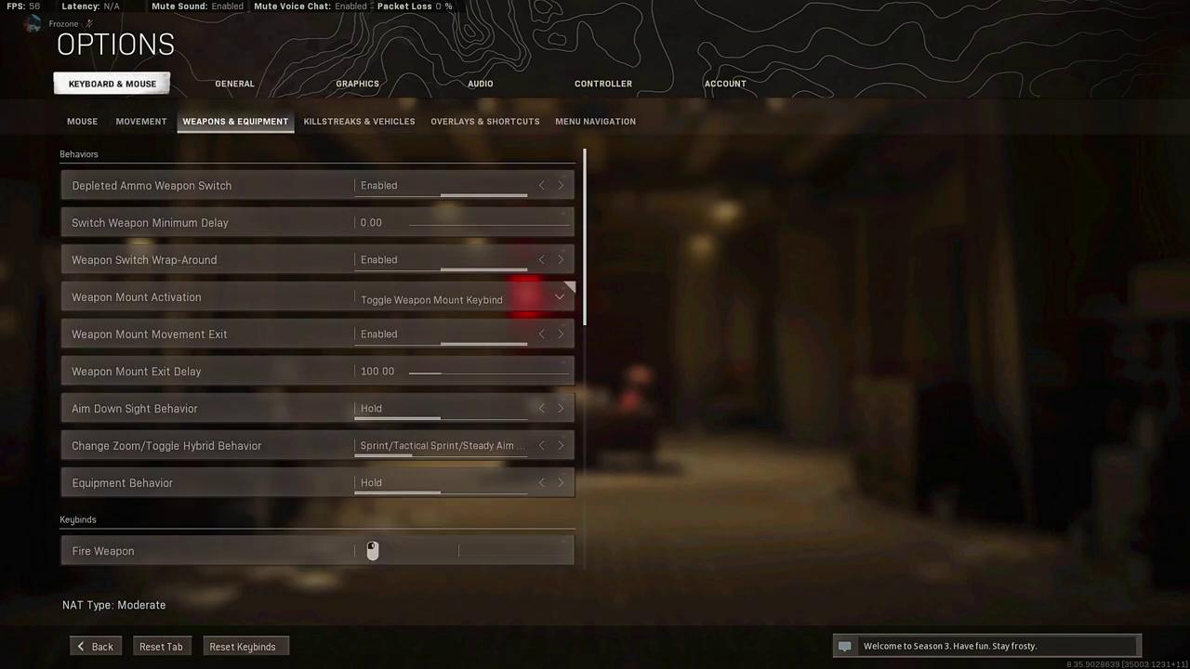
key("Down")
key("Down")
key("Down")
key("Down")
key("Down")
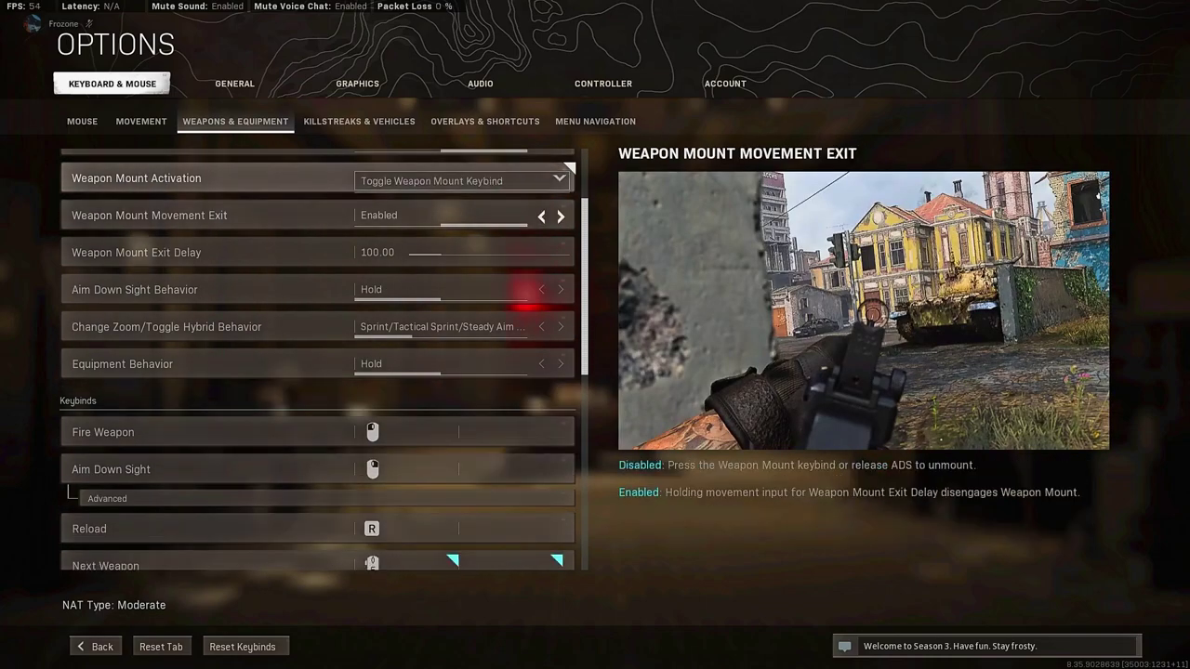
Step: Examine the aim and equipment behaviors and the weapon keybinds from Fire Weapon through Weapon Mount
key("Down")
key("Down")
key("Down")
key("Down")
key("Down")
key("Down")
key("Down")
key("Down")
key("Down")
key("Down")
key("Down")
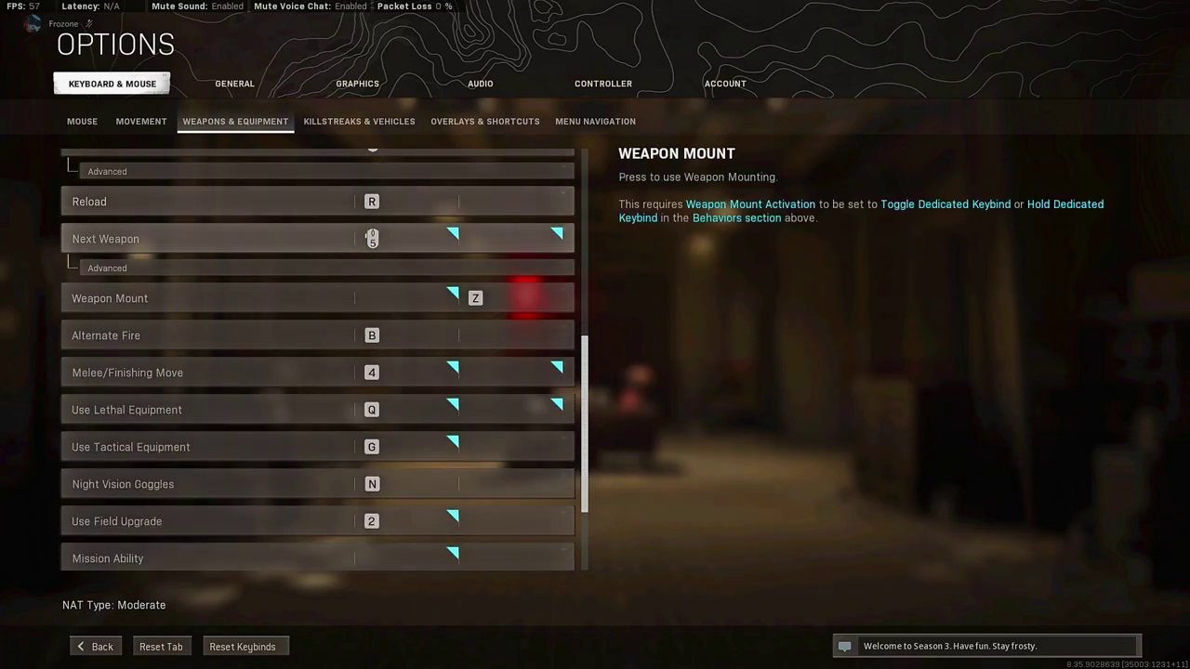
Step: Look through the equipment keybinds down to Change to Loadout 1 and return to the Reload keybind
key("Up")
key("Up")
key("Down")
key("Down")
key("Down")
key("Down")
key("Down")
key("Down")
key("Up")
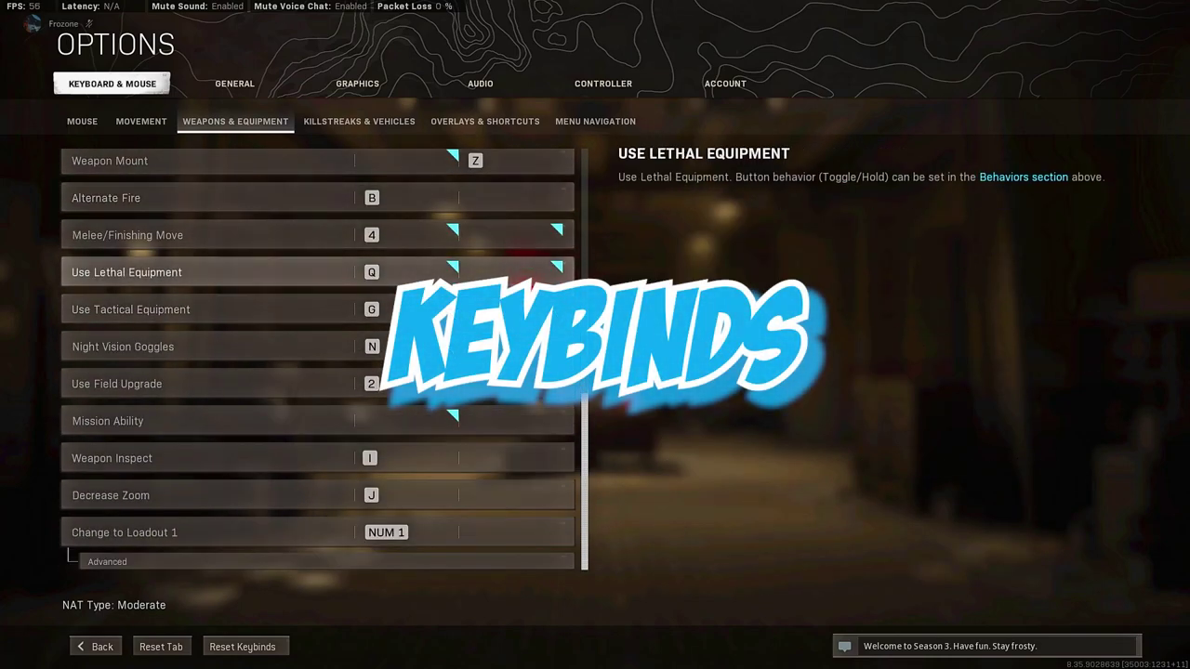
key("Up")
key("Up")
key("Up")
key("Up")
key("Up")
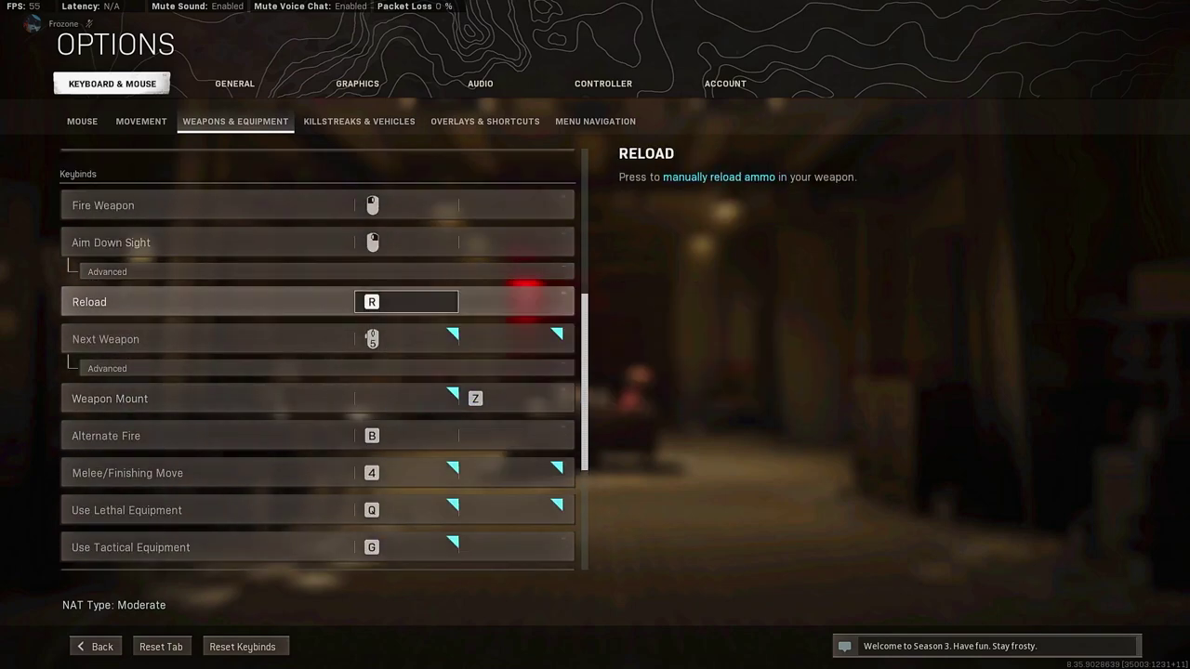
Step: Examine the keybinds for Melee/Finishing Move, Use Lethal Equipment, Use Tactical Equipment and Night Vision Goggles
key("Down")
key("Down")
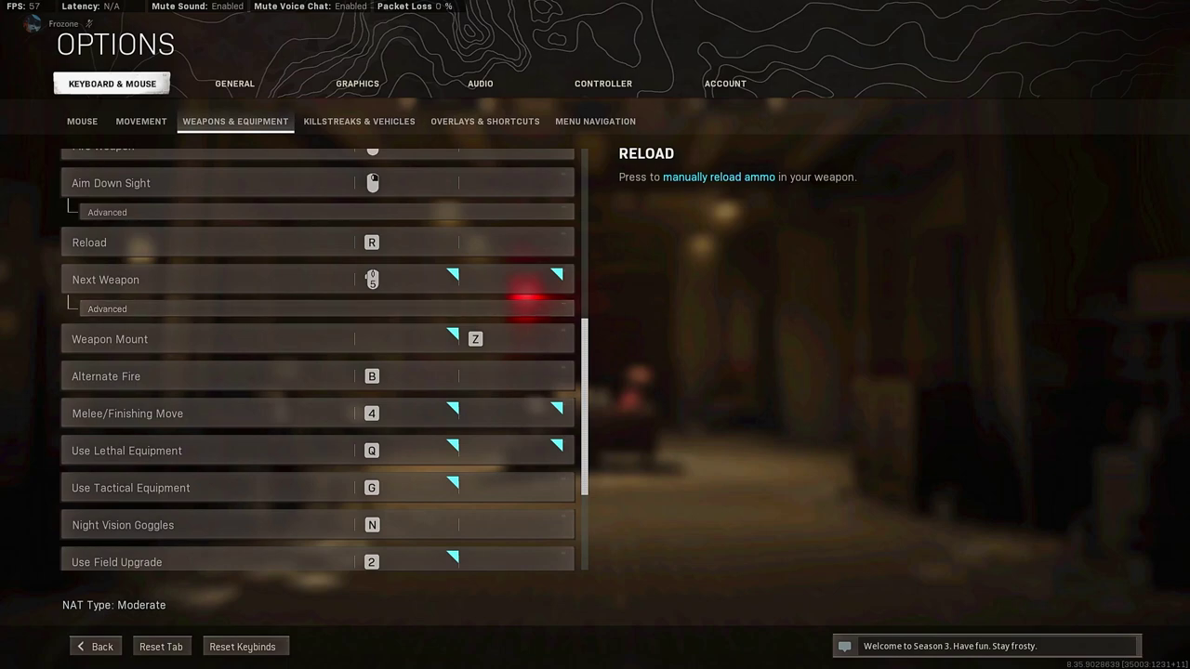
key("Down")
key("Down")
key("Down")
key("Down")
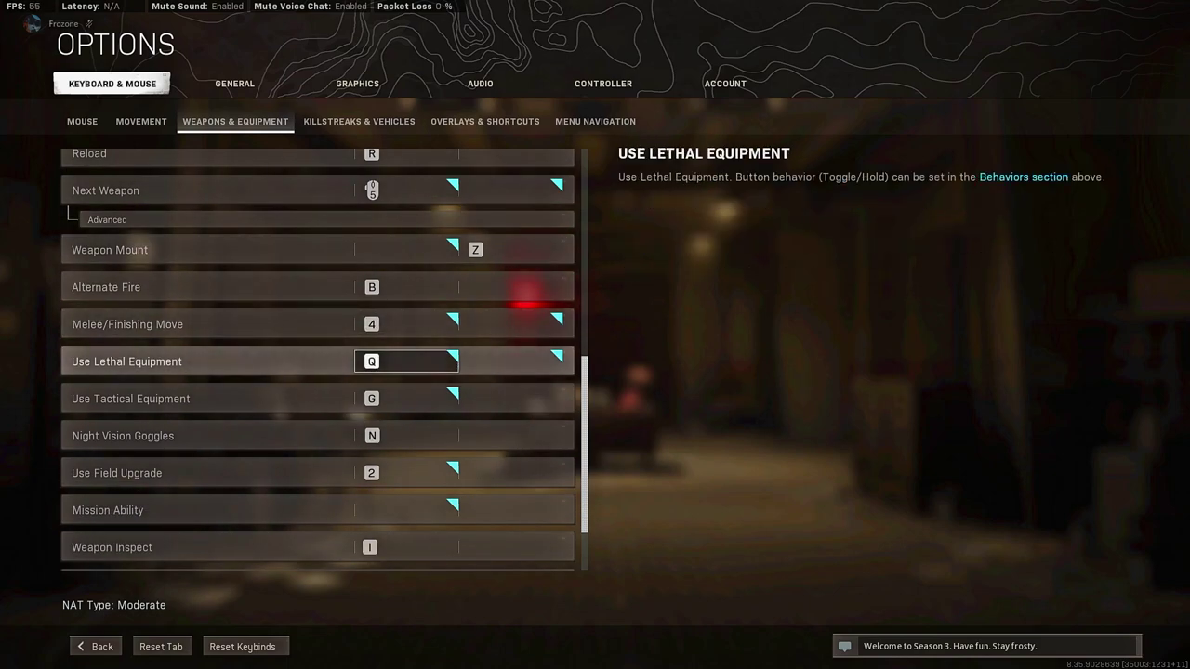
key("Down")
key("Down")
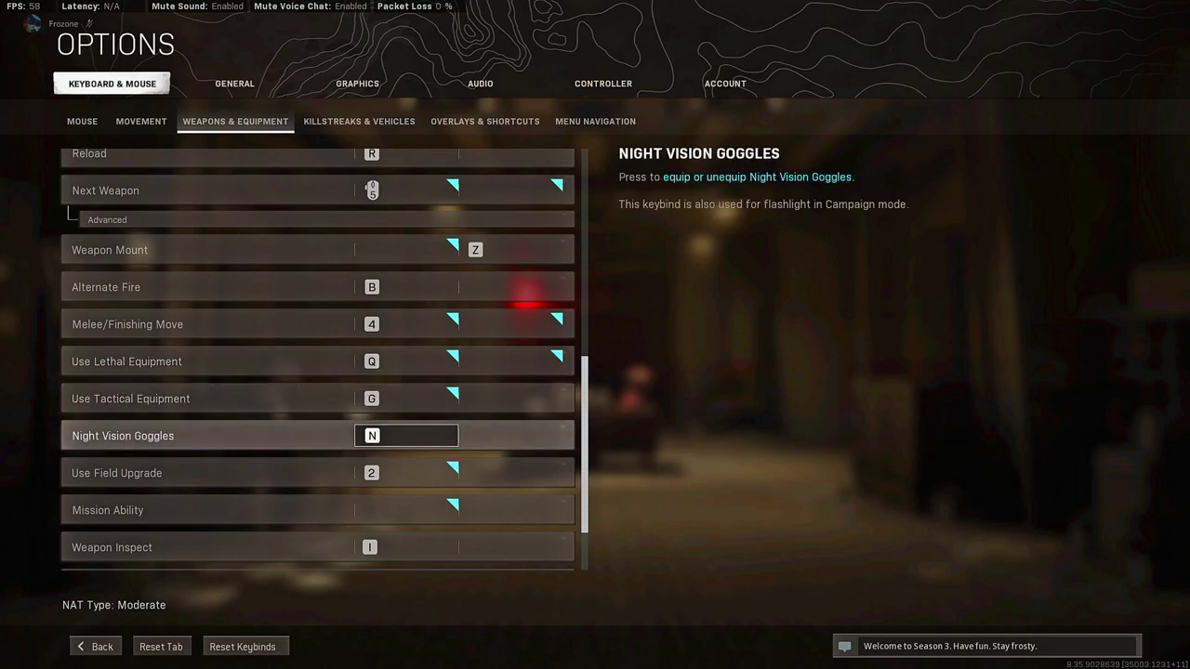
Step: Examine the Use Field Upgrade, Mission Ability and Weapon Inspect keybinds
key("Down")
key("Down")
key("Up")
key("Down")
key("Down")
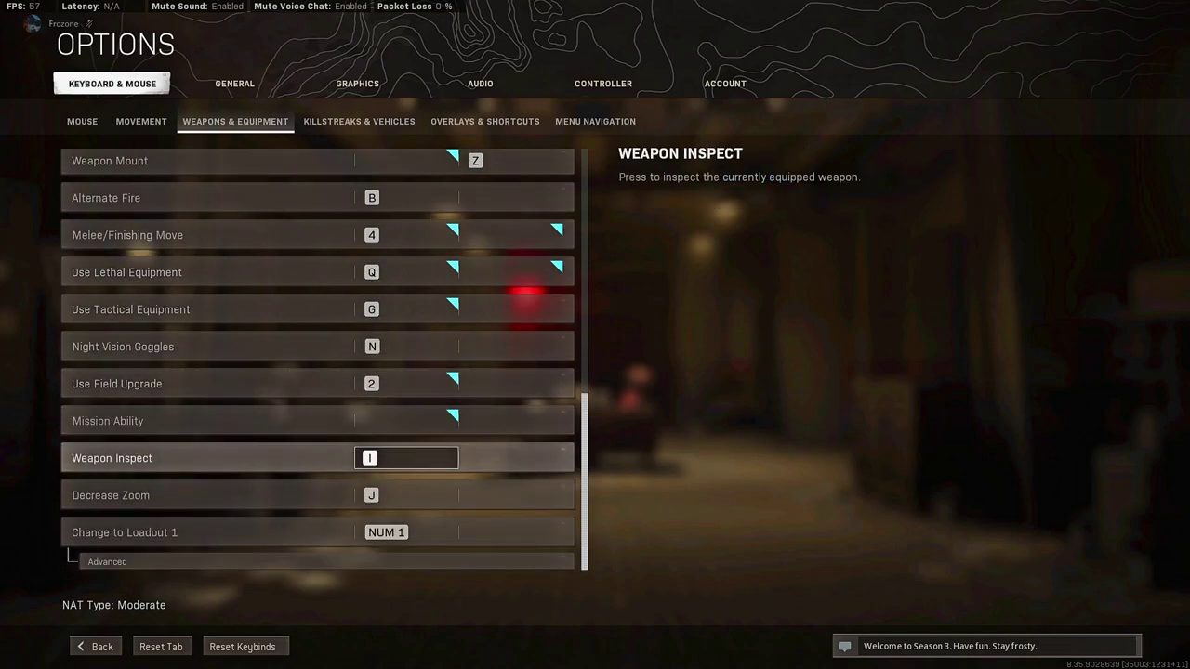
Step: Go back up to the first weapon keybinds and check Fire Weapon, Aim Down Sight and Reload
key("Up")
key("Up")
key("Up")
key("Up")
key("Up")
key("Up")
key("Up")
key("Up")
key("Up")
key("Up")
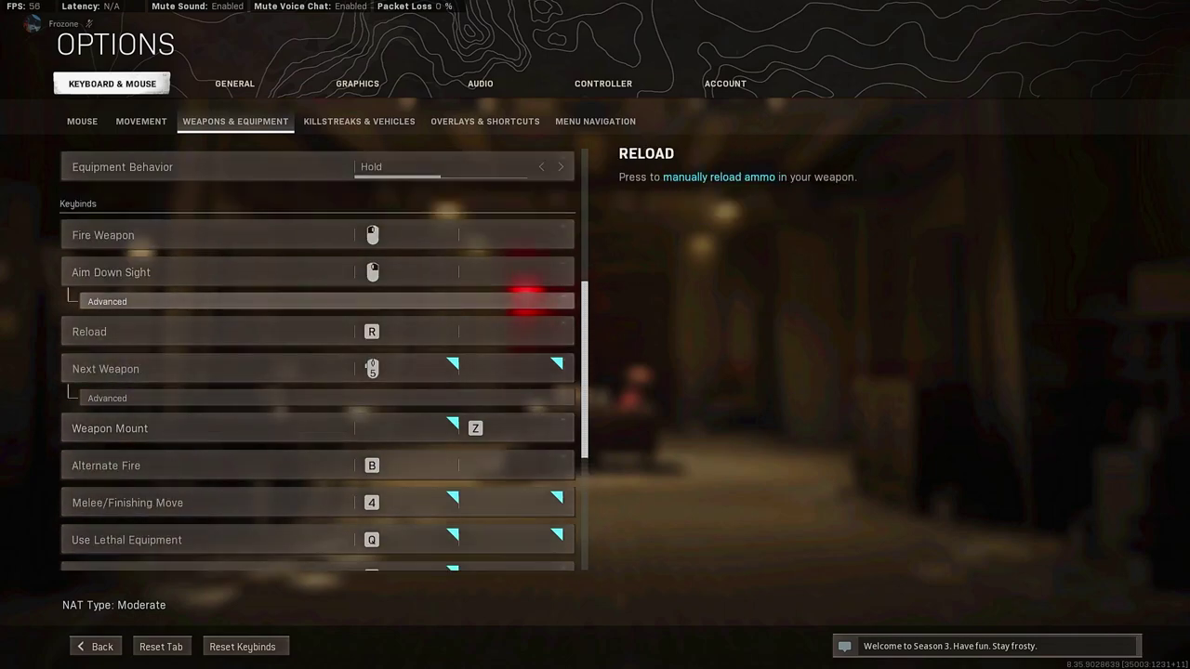
key("Up")
key("Down")
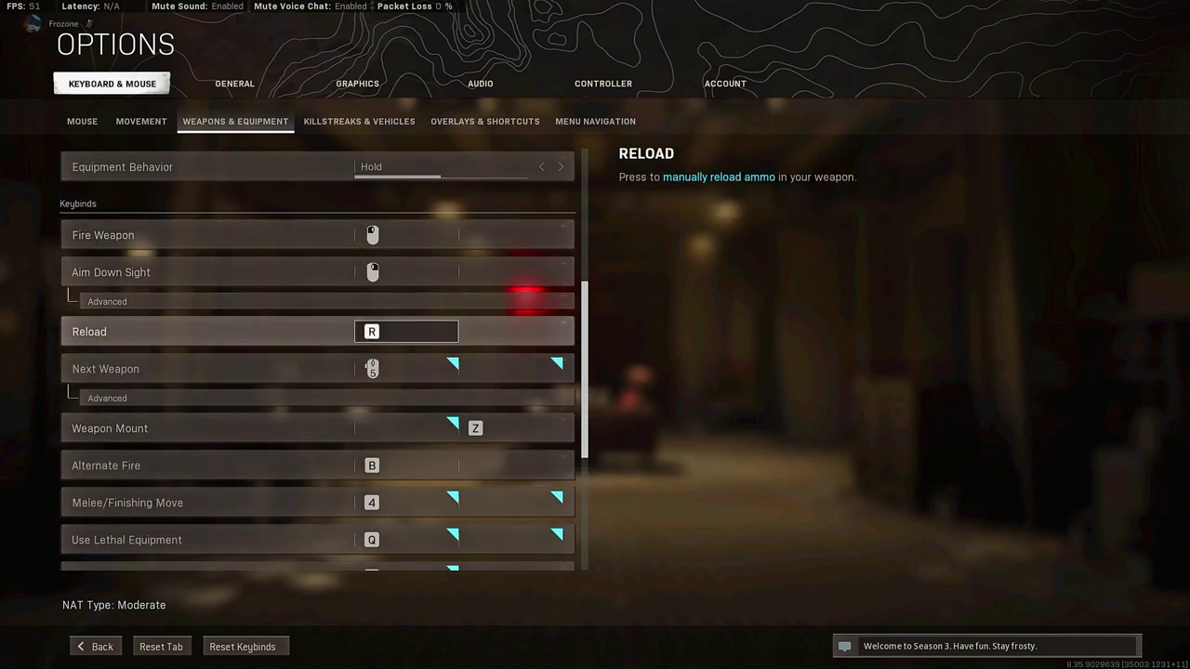
Step: Examine the Next Weapon keybind and the Equipment Behavior option
key("Down")
key("Down")
key("Up")
key("Down")
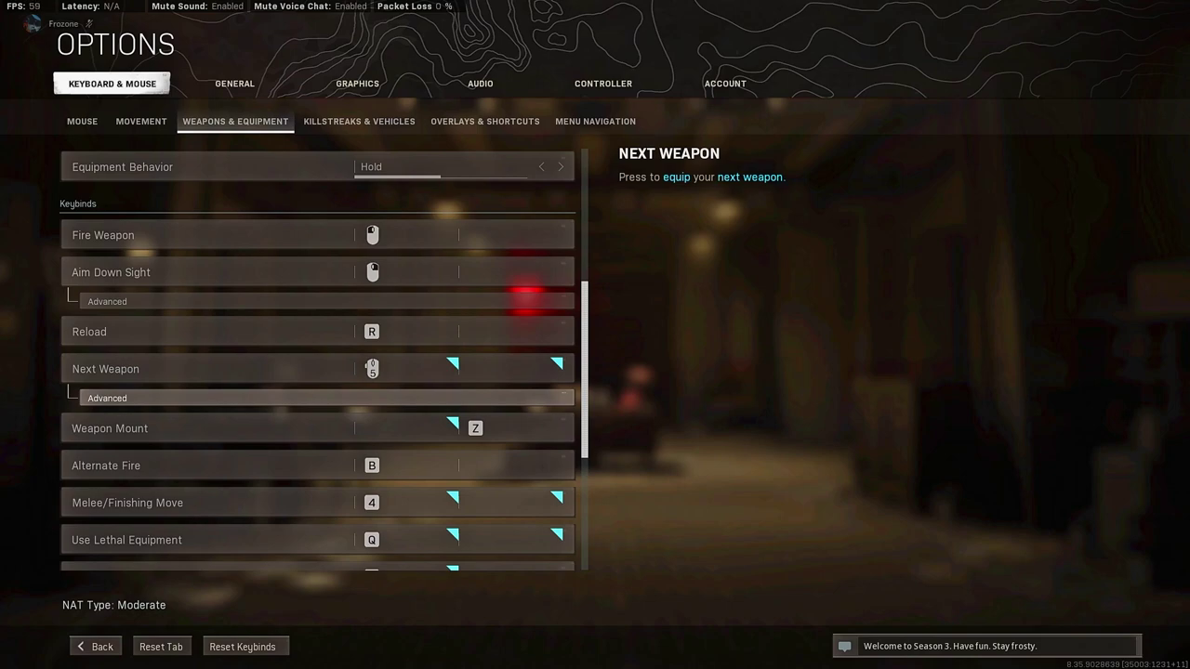
key("Up")
key("Down")
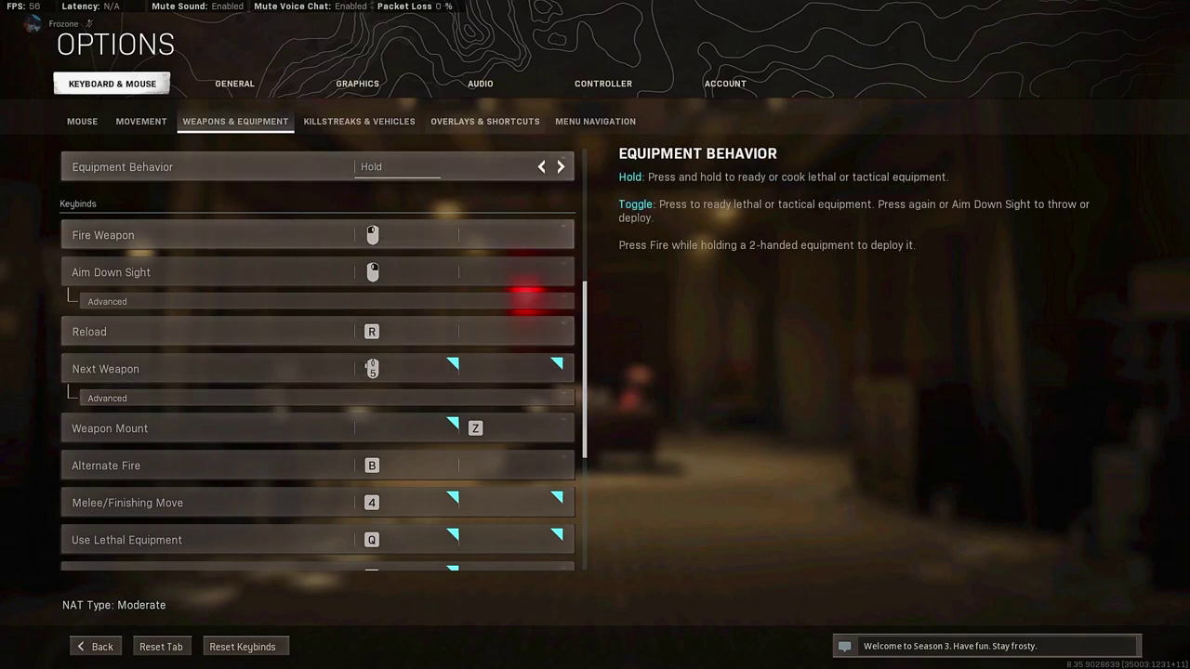
Step: Examine the Menu Navigation keybinds and the Overlays & Shortcuts options, and return to the Mouse settings
left_click(595, 122)
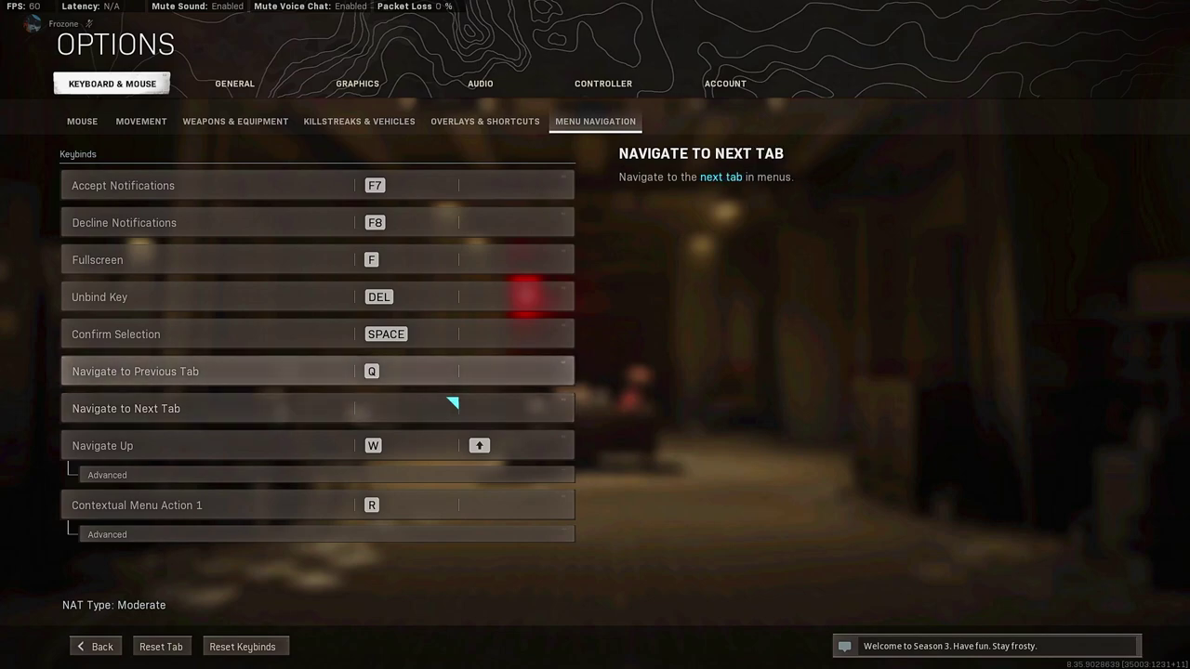
left_click(453, 402)
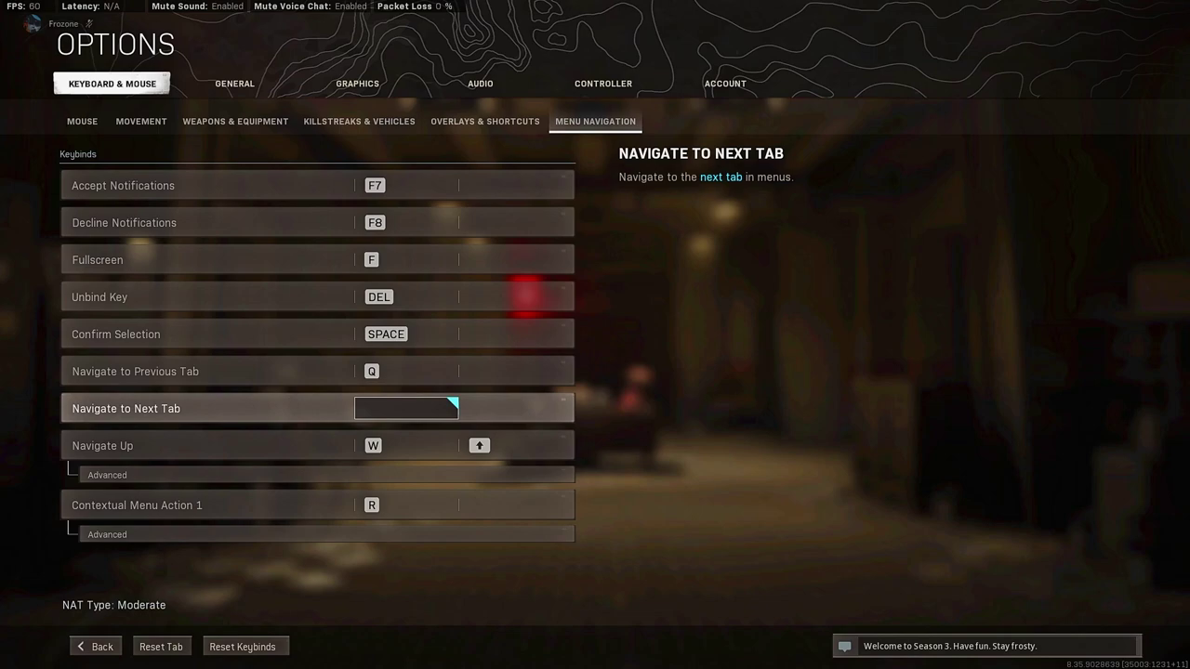
left_click(485, 121)
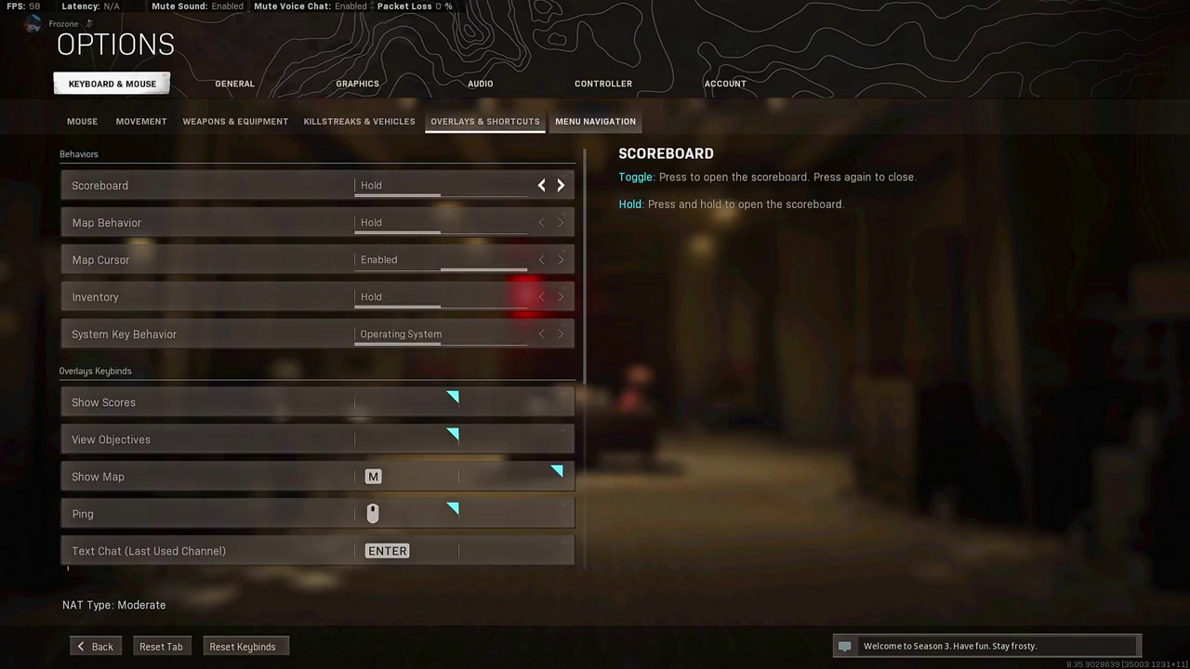
left_click(595, 121)
left_click(235, 121)
key("q")
key("q")
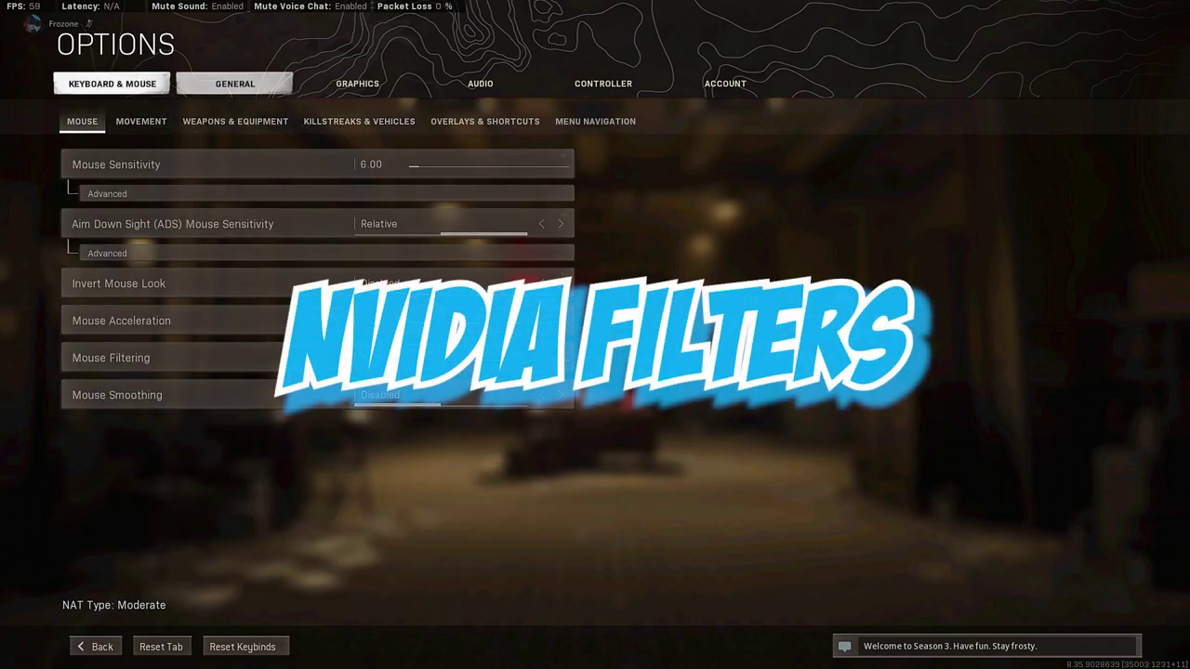
Step: Open the NVIDIA Game filter overlay and expand the Details filter to view its settings
key("alt+z")
left_click(273, 149)
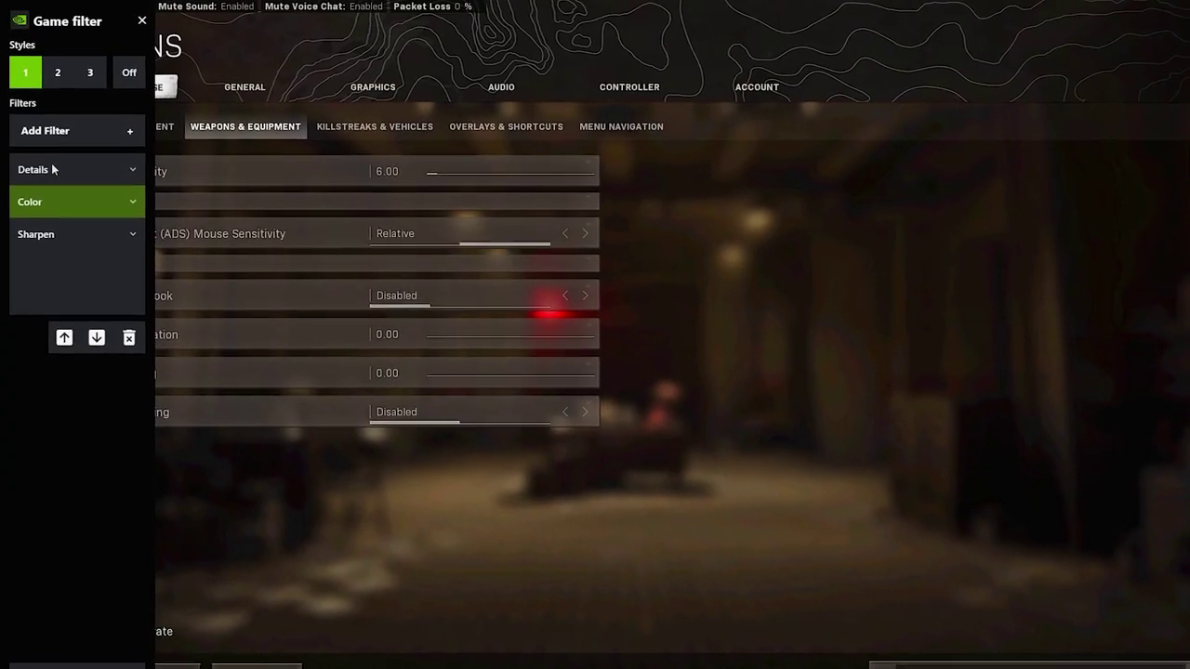
left_click(105, 176)
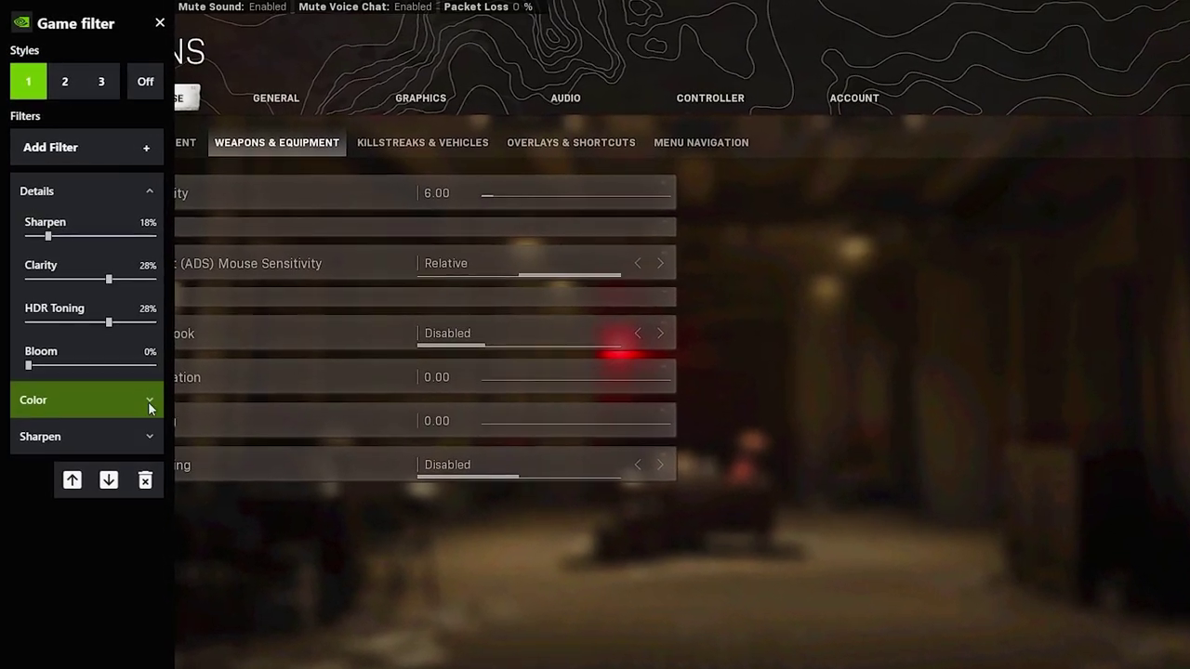
Step: Expand the Color filter to examine its tint, temperature and vibrance settings alongside Details
left_click(149, 404)
left_click(149, 404)
left_click(148, 405)
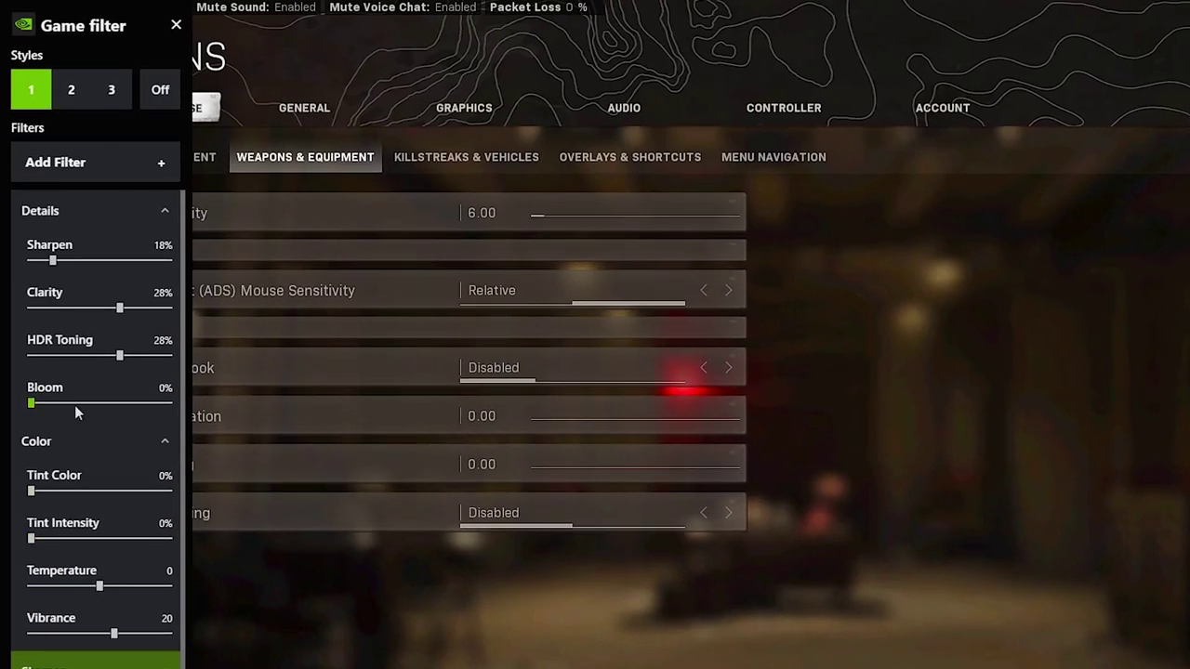
left_click(96, 442)
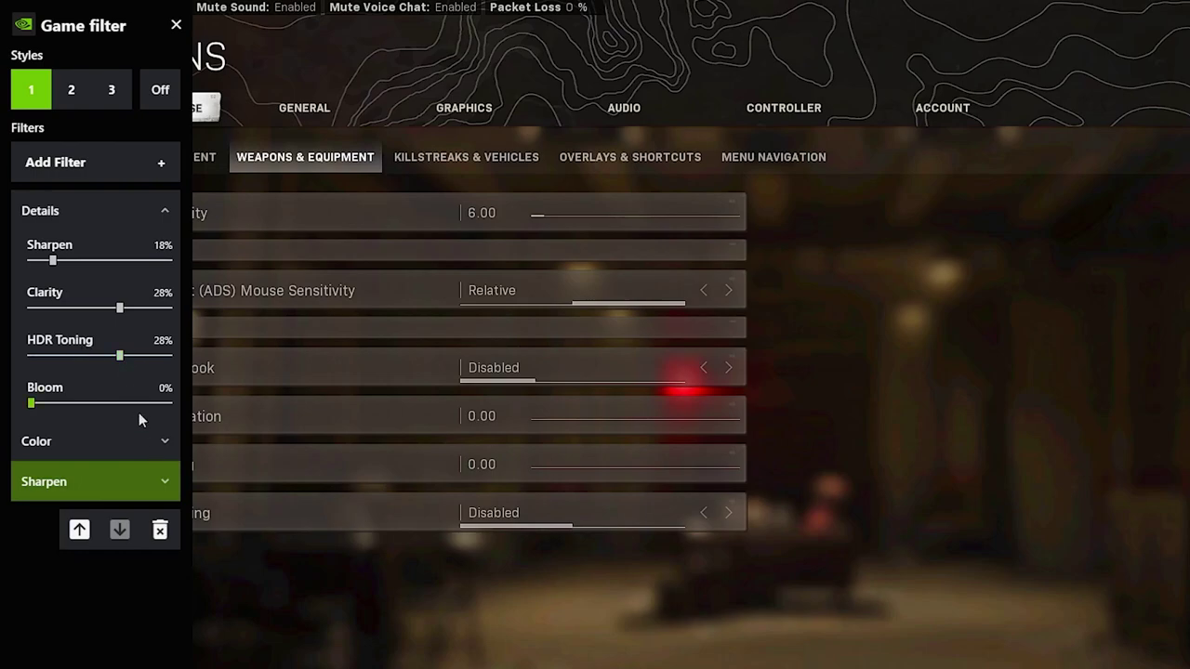
left_click(166, 442)
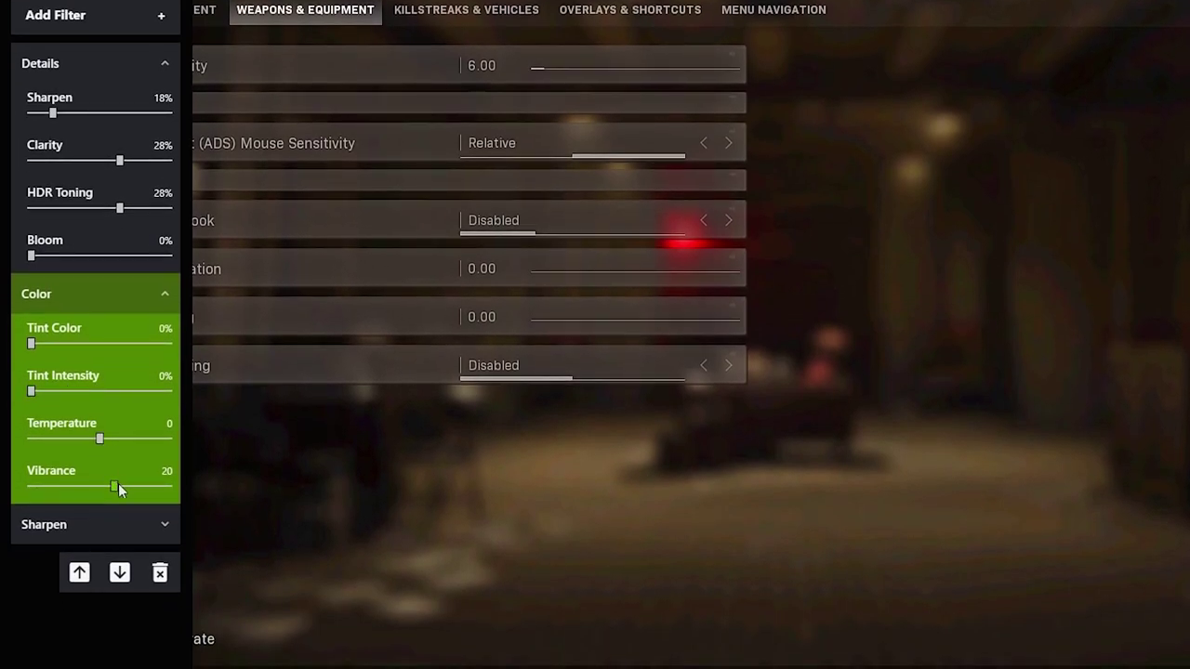
Step: Collapse the Color and Details filters and expand the Sharpen filter to examine its settings
left_click(165, 291)
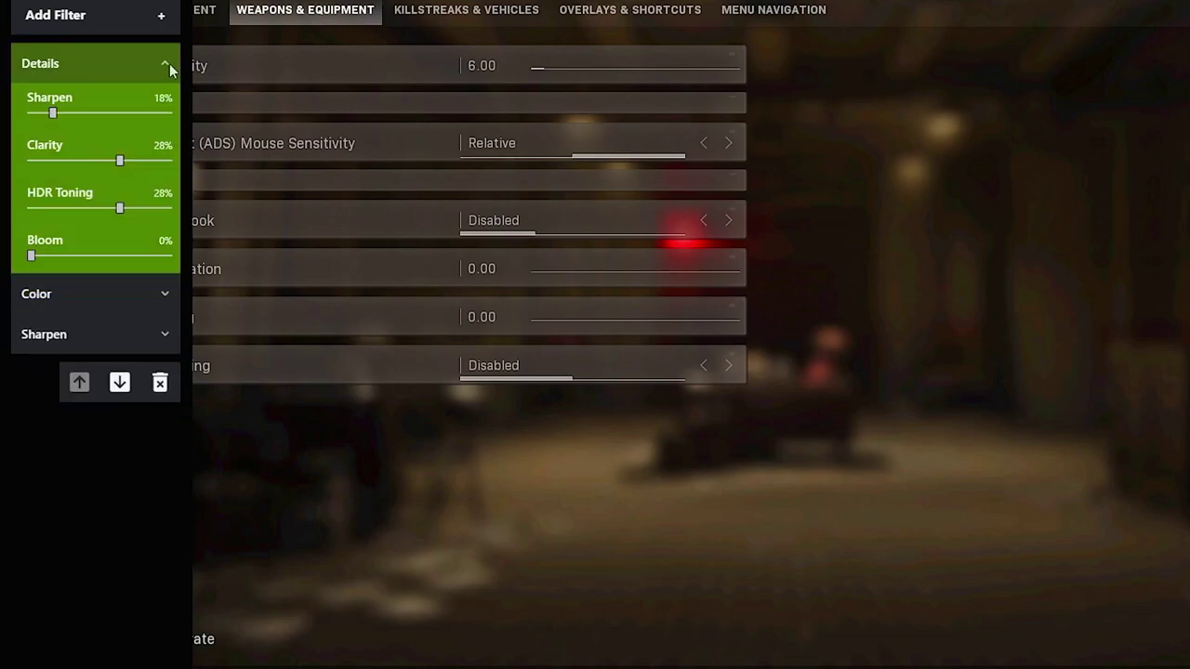
left_click(165, 61)
left_click(165, 145)
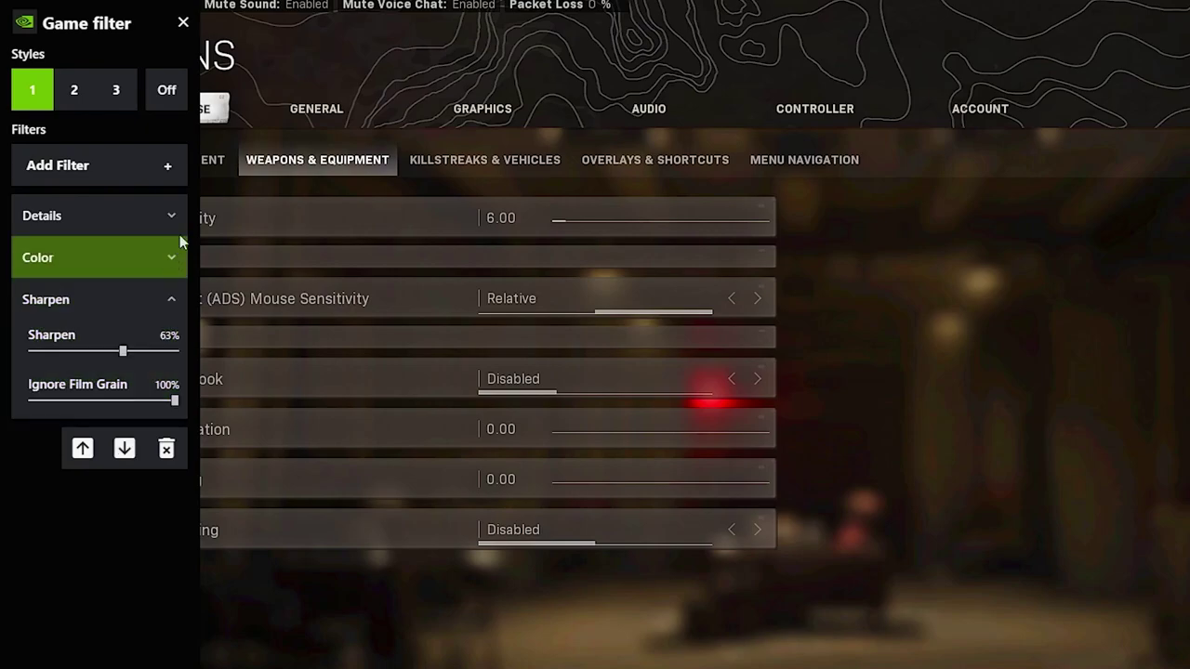
Step: Expand the Color and Details filters again, review all filter settings together, and close the Game filter overlay
left_click(172, 259)
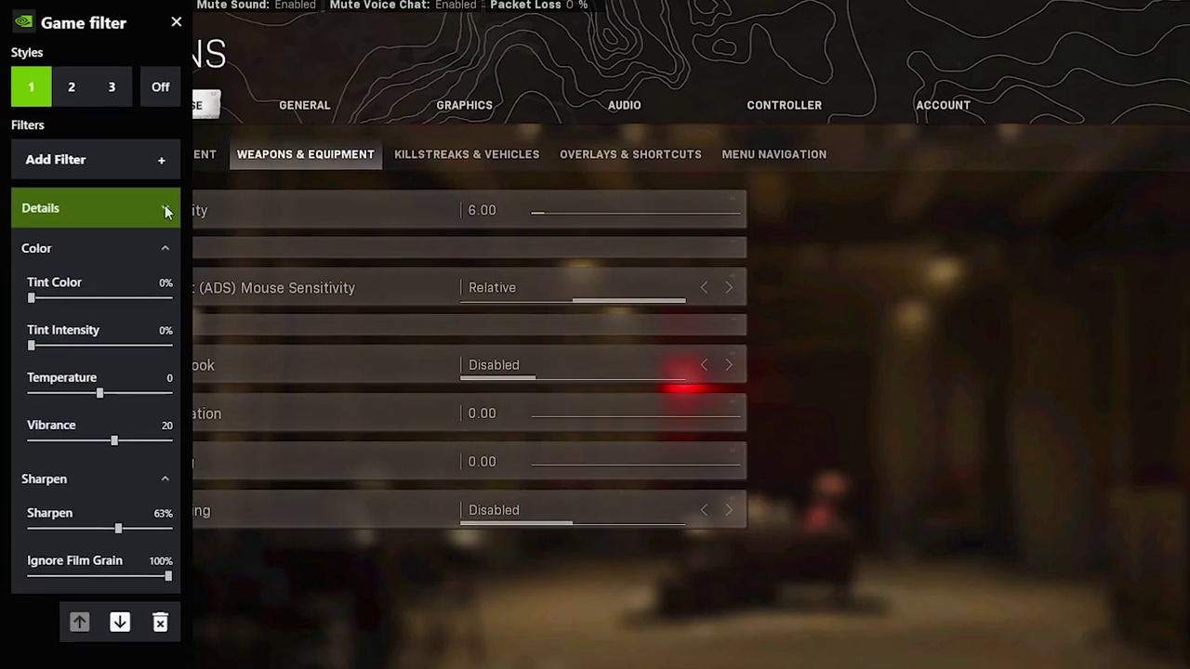
left_click(167, 210)
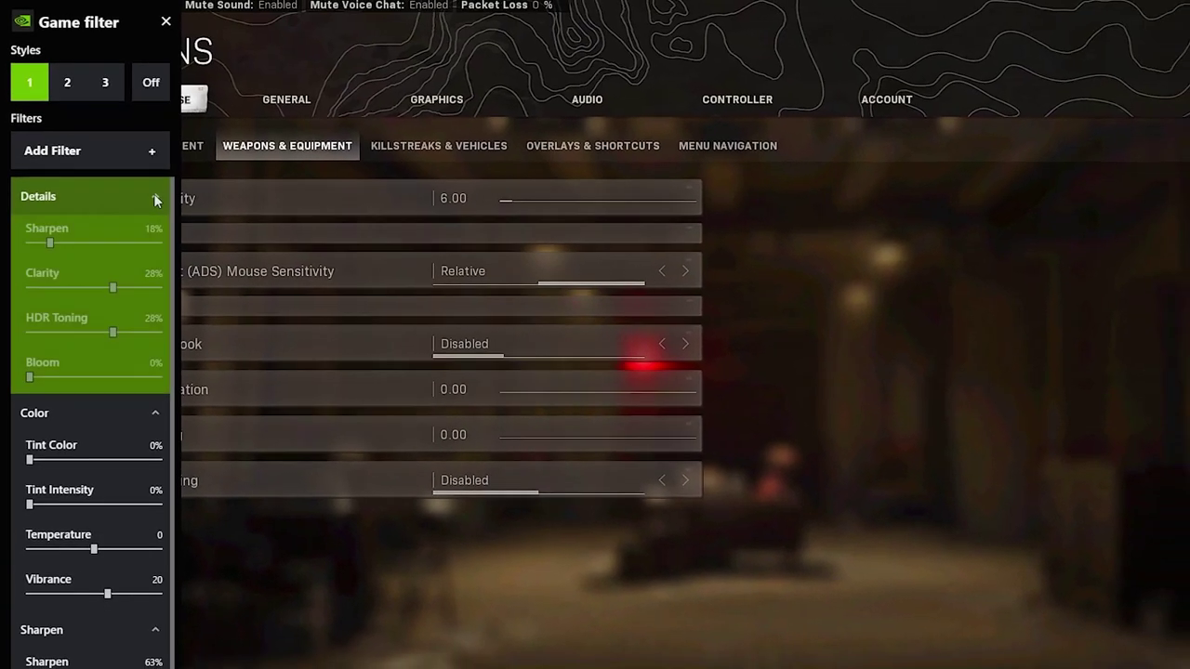
scroll(135, 471, "down", 1)
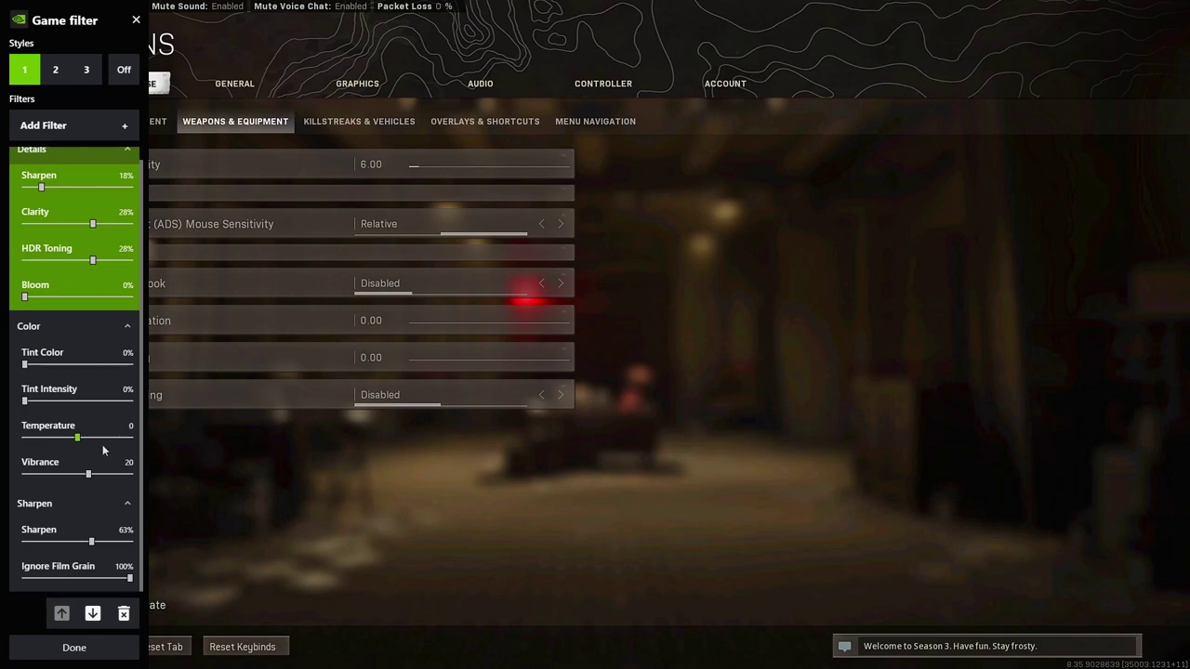
scroll(99, 445, "up", 1)
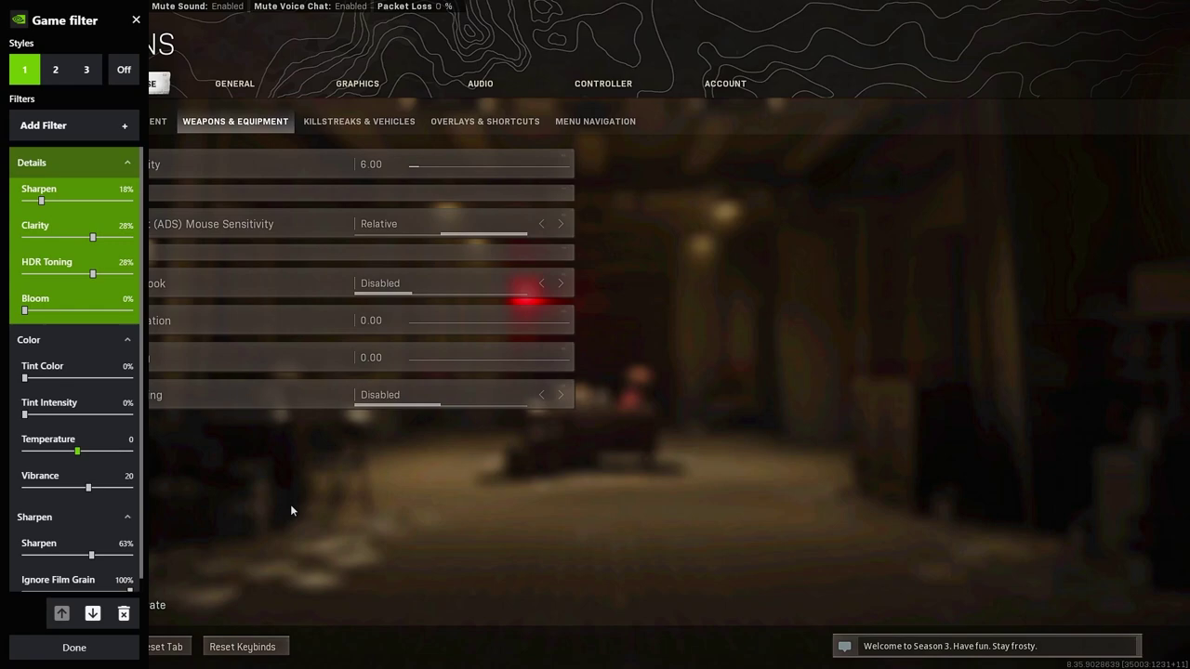
key("alt+f3")
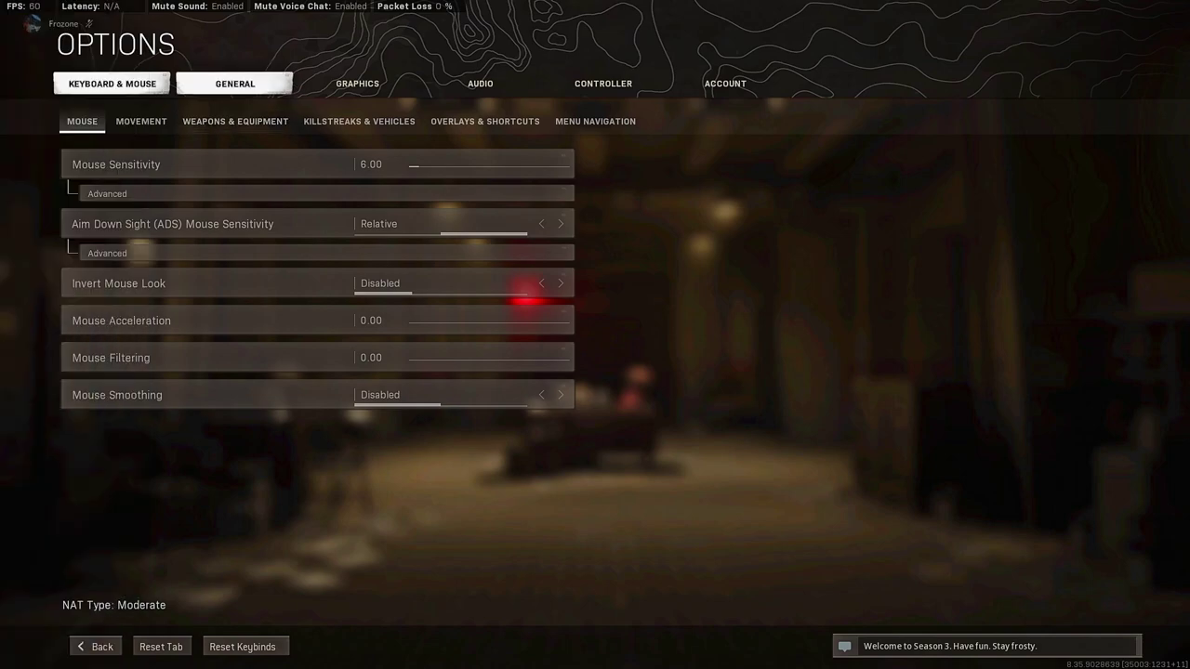